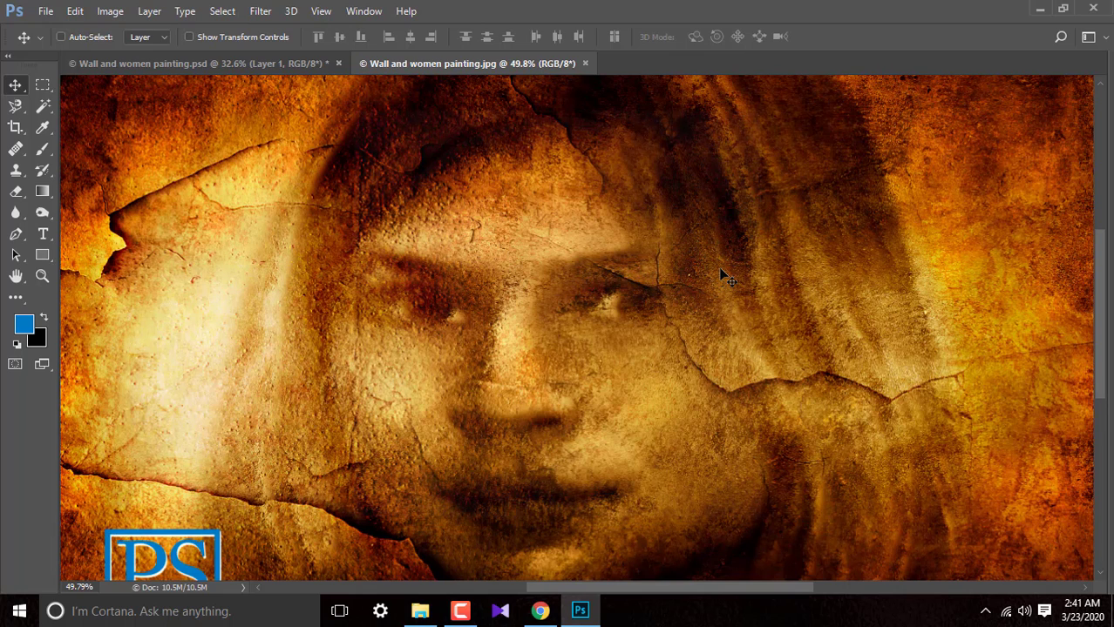
Step: Restore the side panels and switch to the Wall and women painting.psd document
{"action": "key", "text": "Tab"}
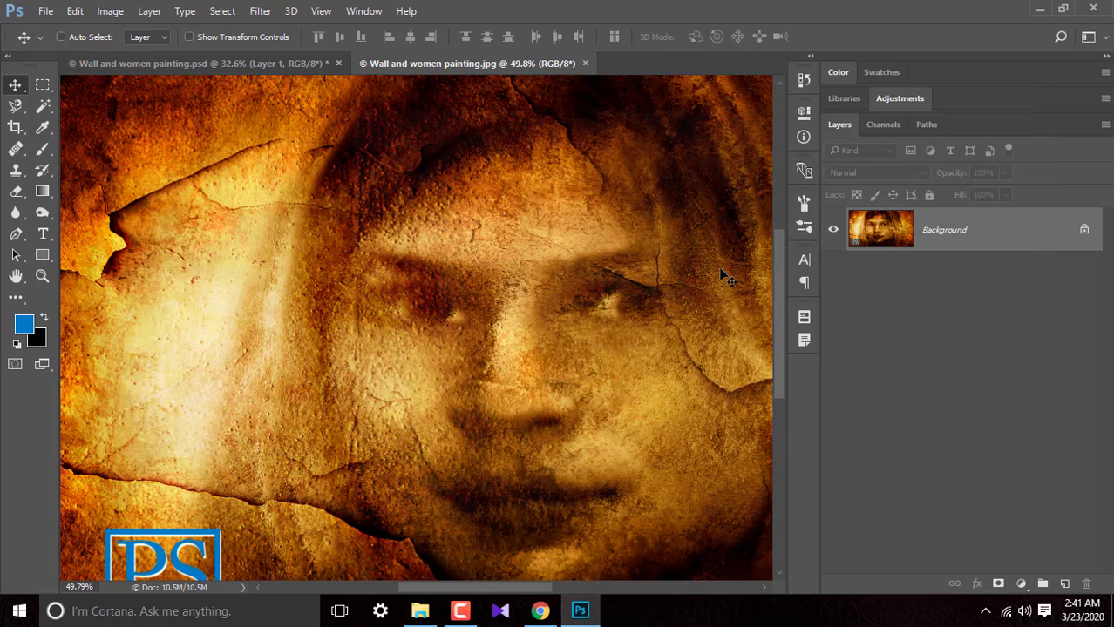
{"action": "left_click", "coordinate": [284, 62]}
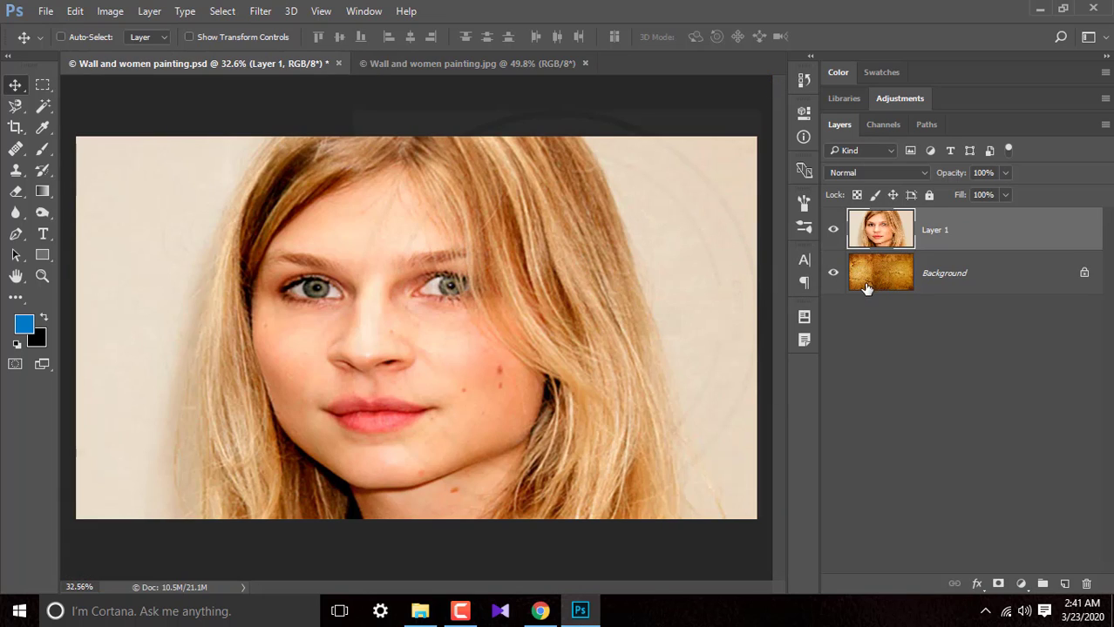
Step: Duplicate the cracked-wall Background layer into a new document named 'wall displace'
{"action": "left_click", "coordinate": [919, 283]}
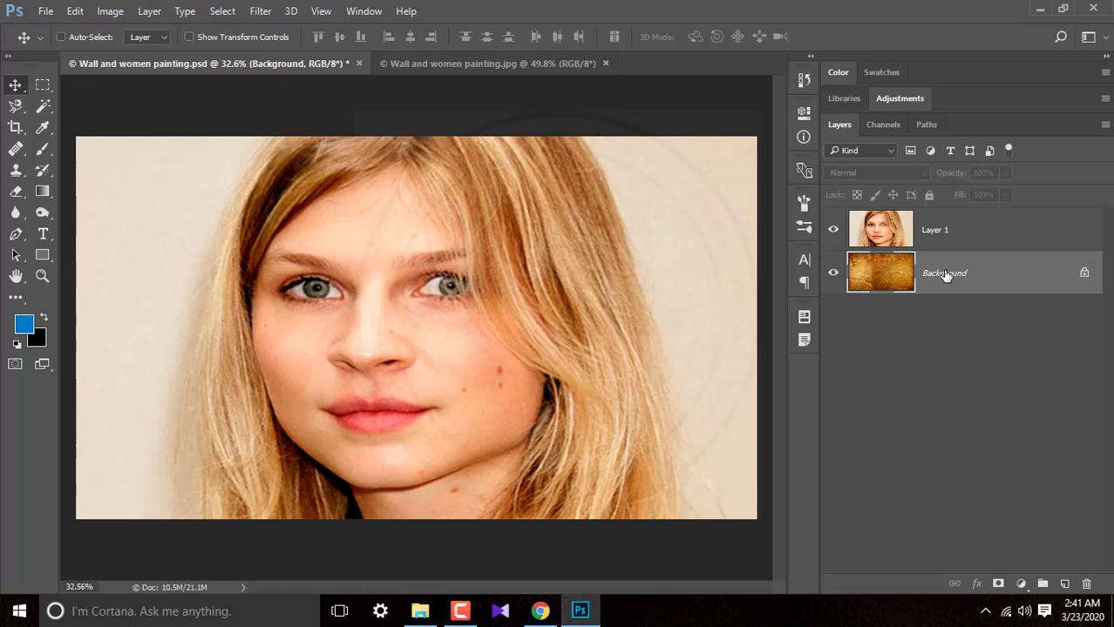
{"action": "right_click", "coordinate": [973, 280]}
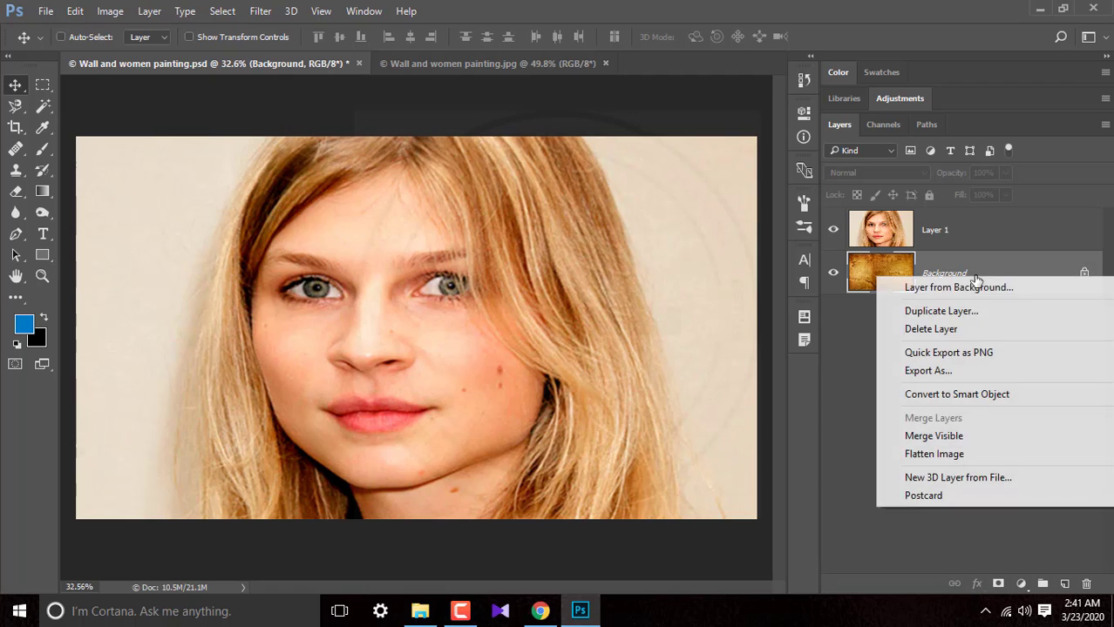
{"action": "left_click", "coordinate": [954, 312]}
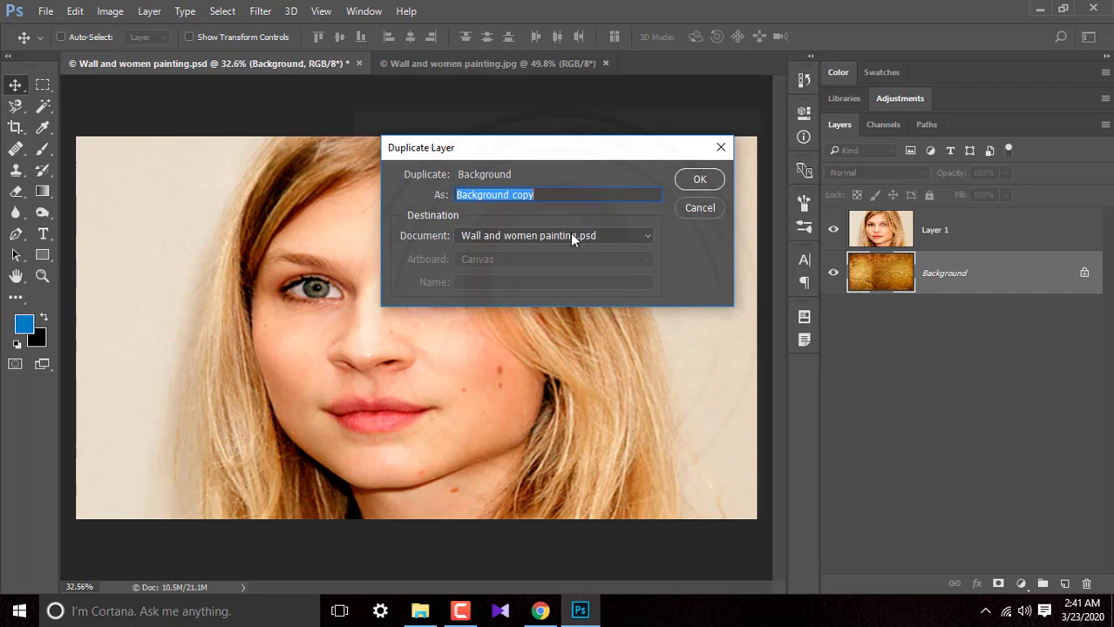
{"action": "left_click", "coordinate": [569, 234]}
{"action": "left_click", "coordinate": [549, 275]}
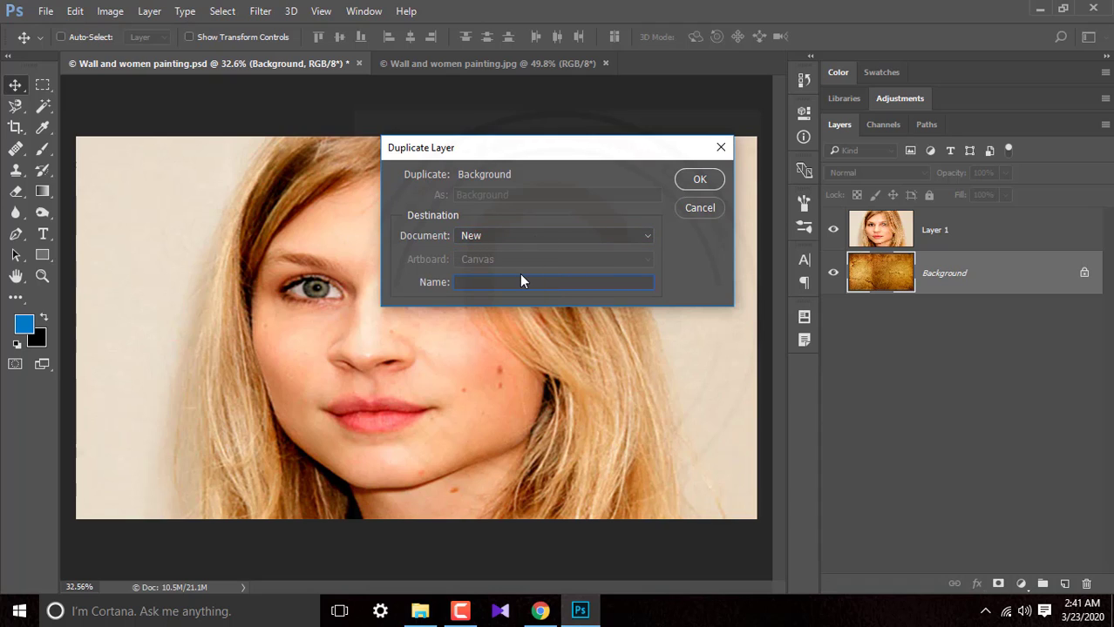
{"action": "type", "text": "wall "}
{"action": "type", "text": "displace"}
{"action": "left_click", "coordinate": [688, 180]}
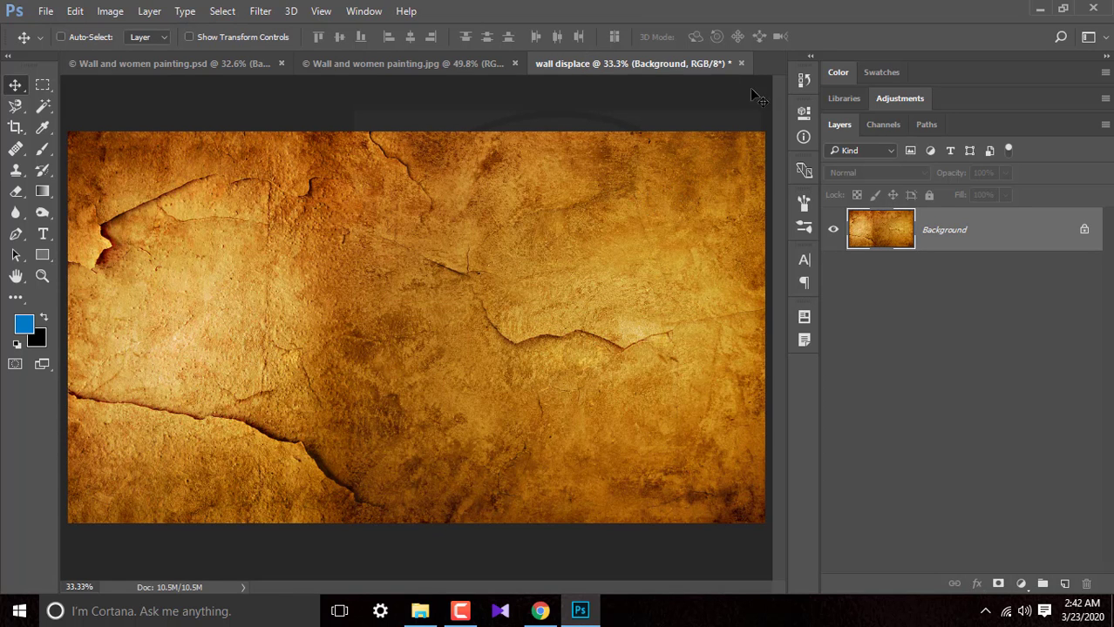
Step: Convert the wall displace texture to Grayscale mode, discarding its colour information
{"action": "left_click", "coordinate": [46, 11]}
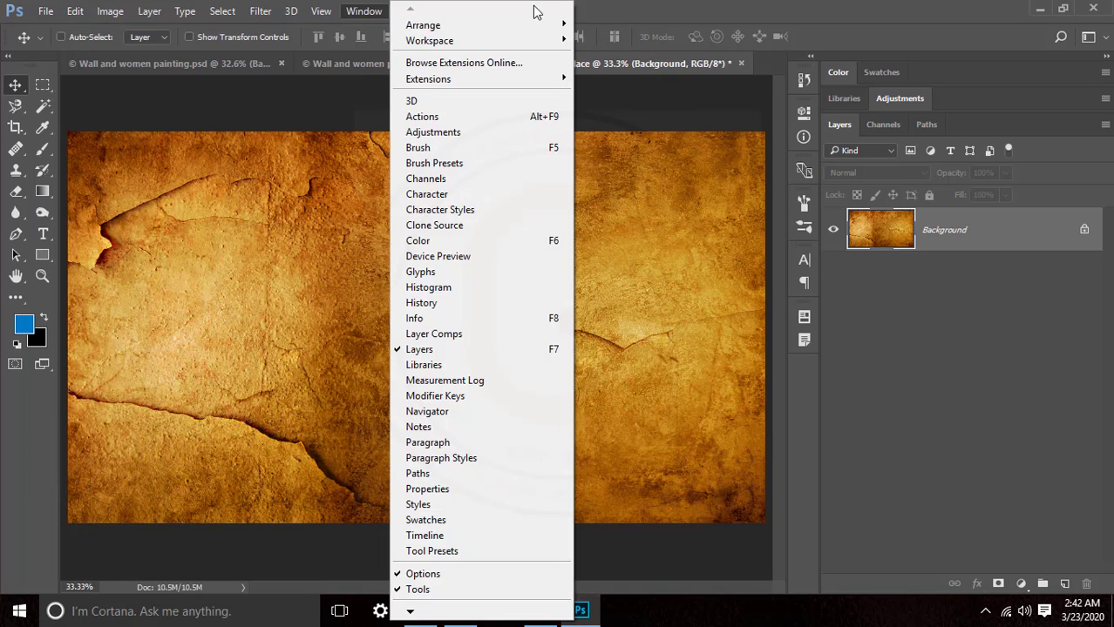
{"action": "left_click", "coordinate": [680, 17]}
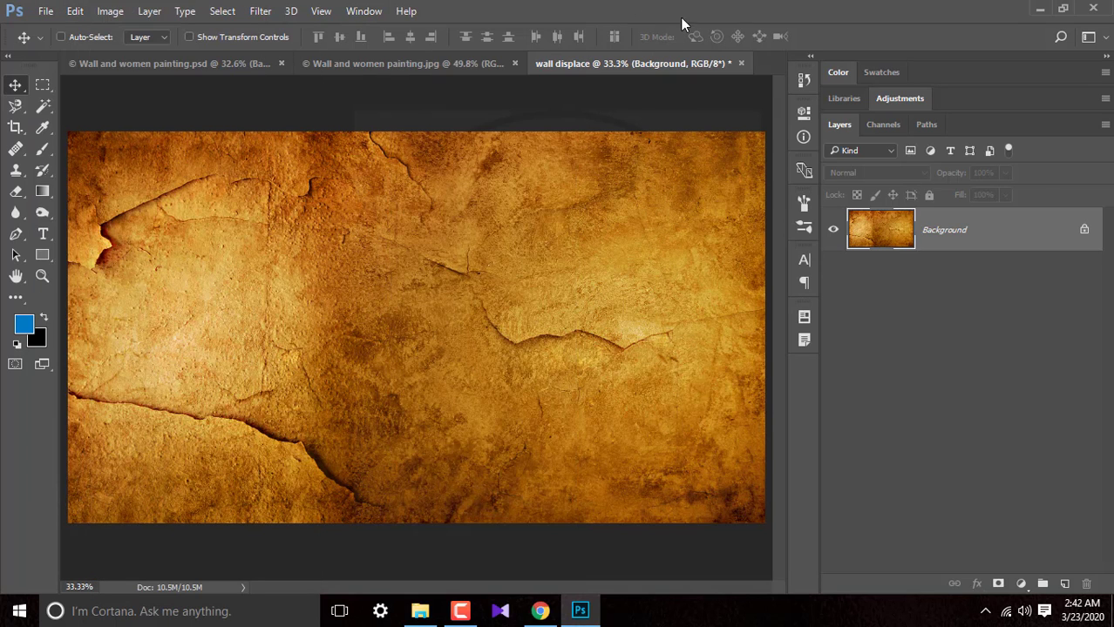
{"action": "left_click", "coordinate": [113, 12]}
{"action": "mouse_move", "coordinate": [157, 30]}
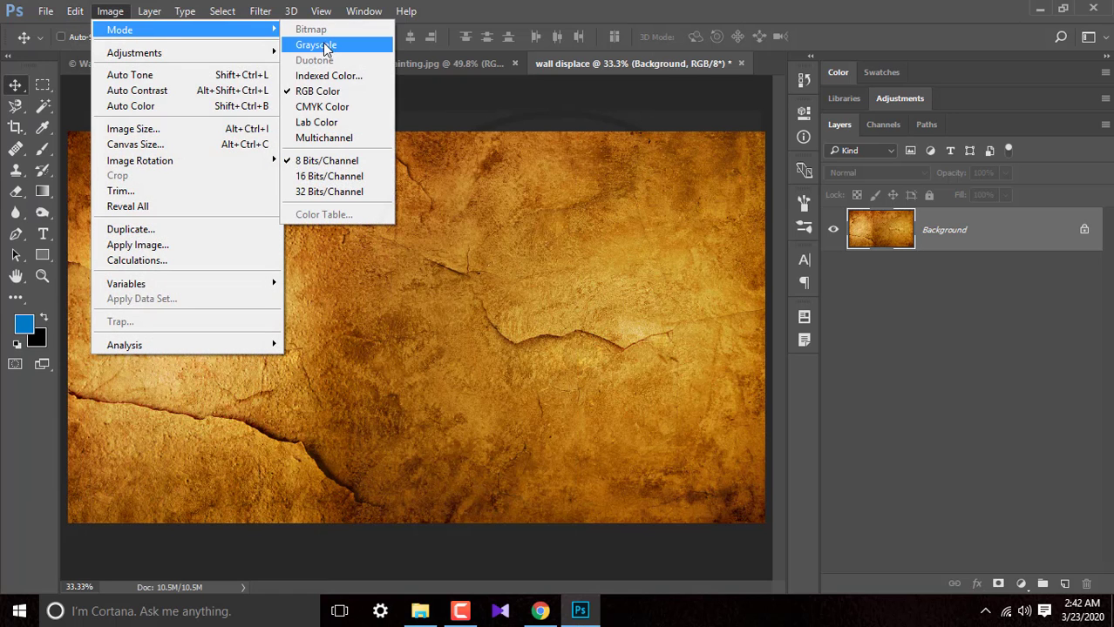
{"action": "left_click", "coordinate": [322, 45]}
{"action": "left_click", "coordinate": [527, 251]}
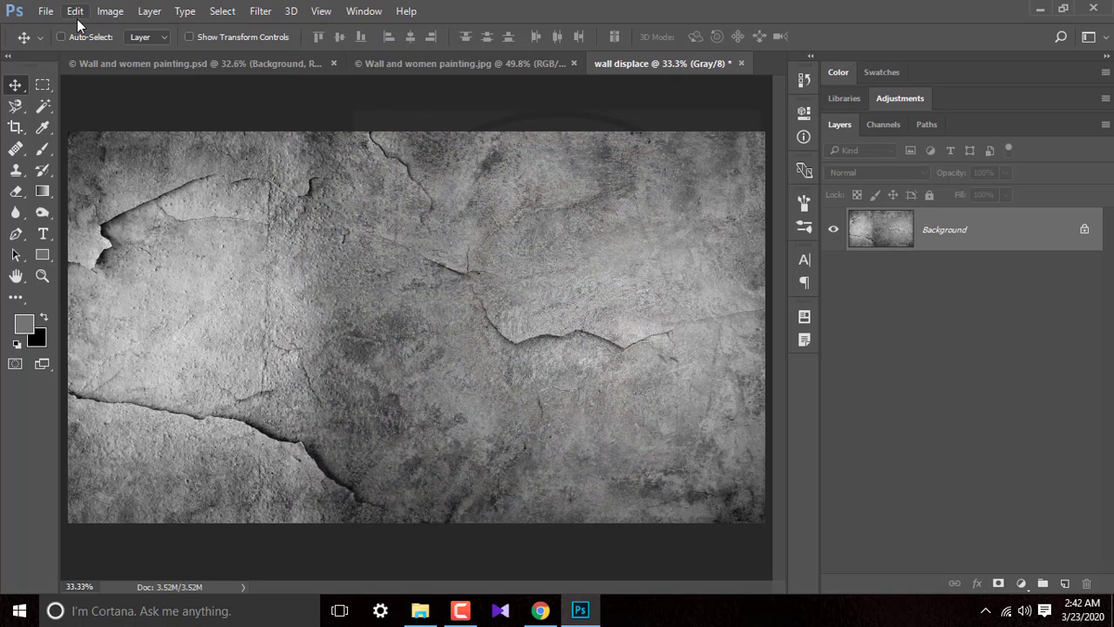
{"action": "left_click", "coordinate": [45, 10]}
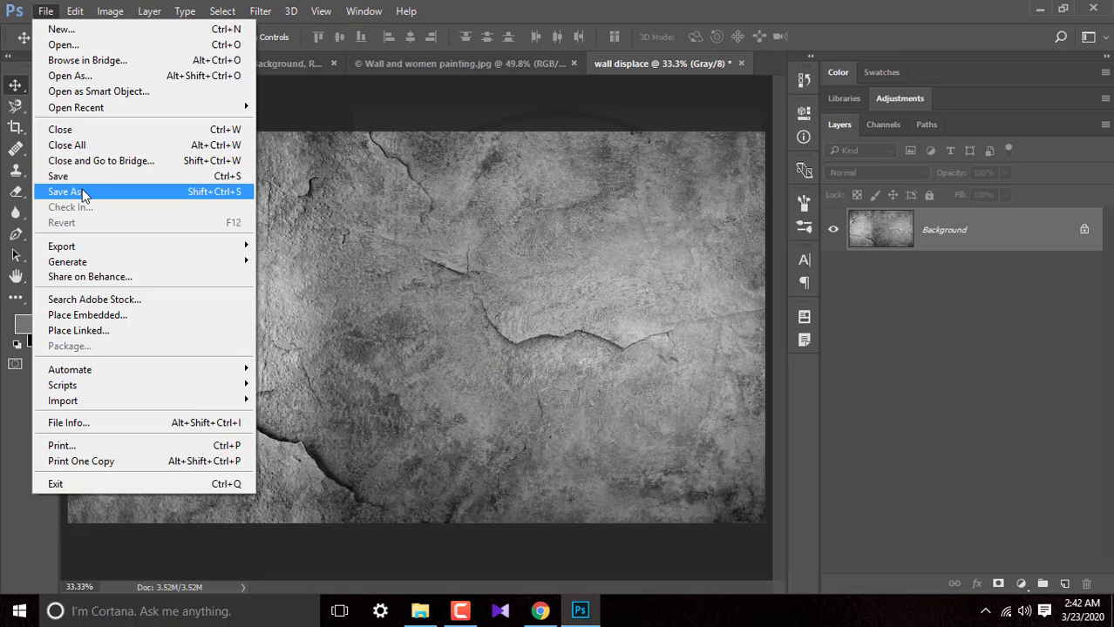
Step: Save the grayscale texture to the Desktop as WALL DISPLASS.psd
{"action": "left_click", "coordinate": [87, 177]}
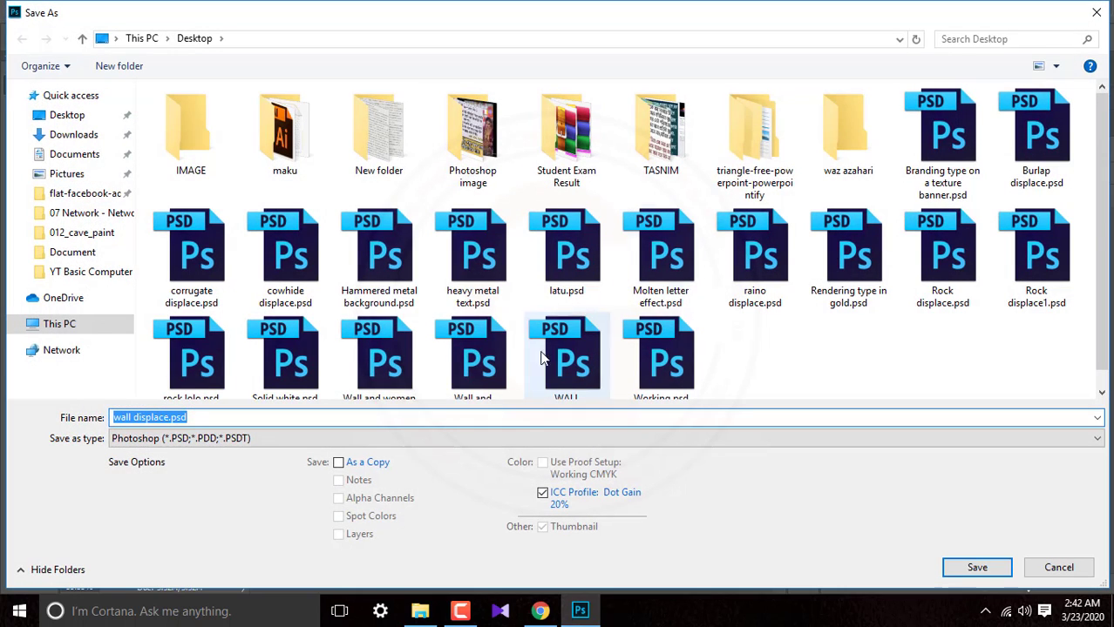
{"action": "left_click", "coordinate": [70, 115]}
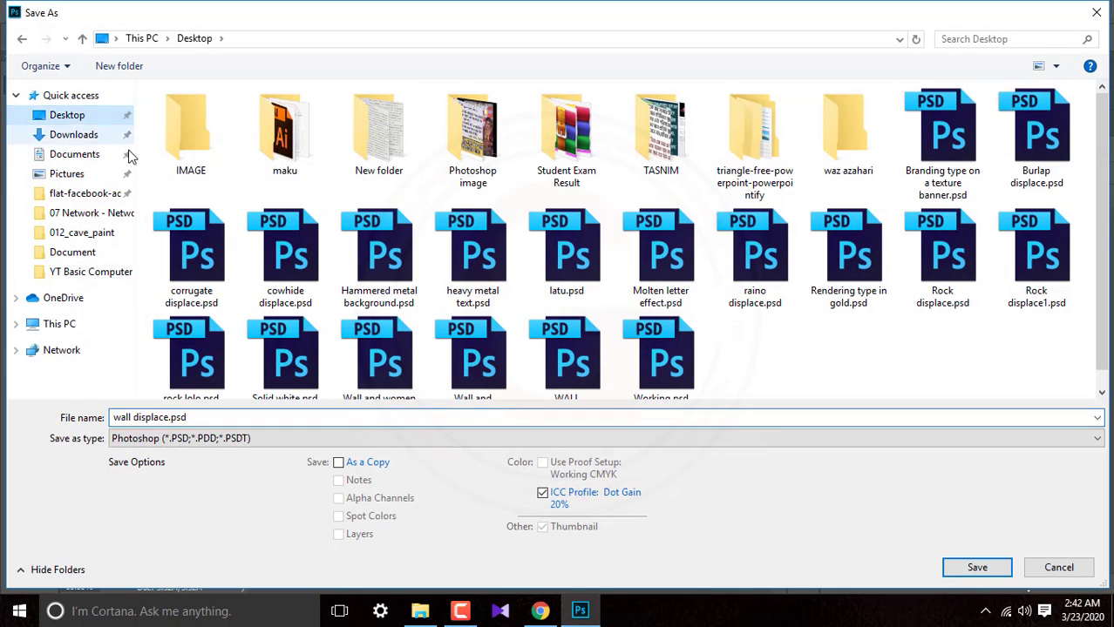
{"action": "scroll", "coordinate": [501, 301], "scroll_direction": "down", "scroll_amount": 1}
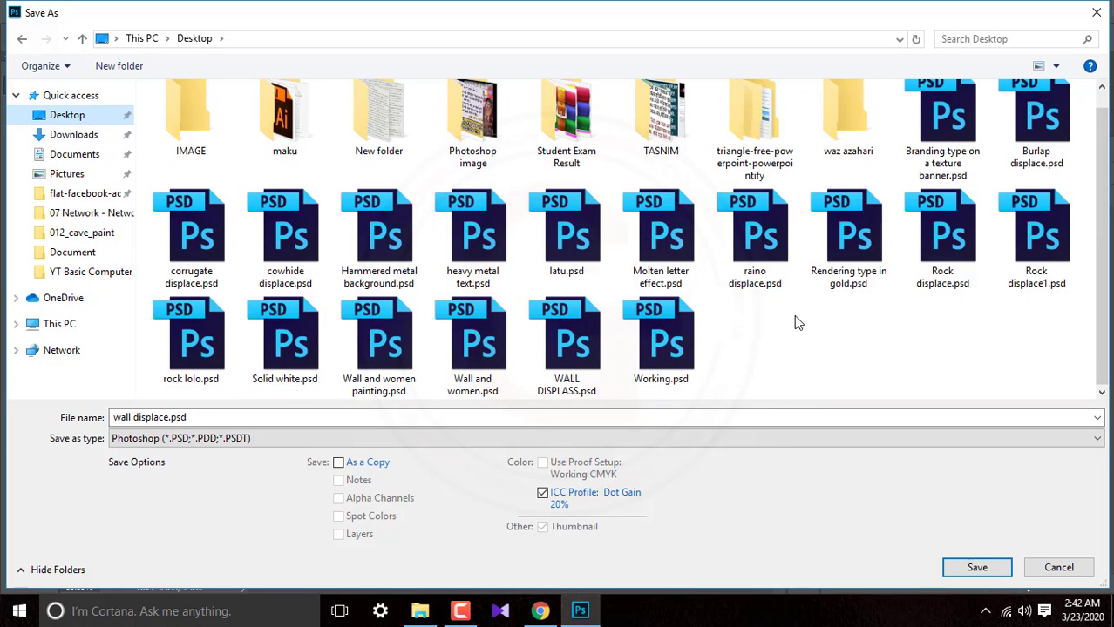
{"action": "left_click", "coordinate": [290, 366]}
{"action": "left_click", "coordinate": [501, 380]}
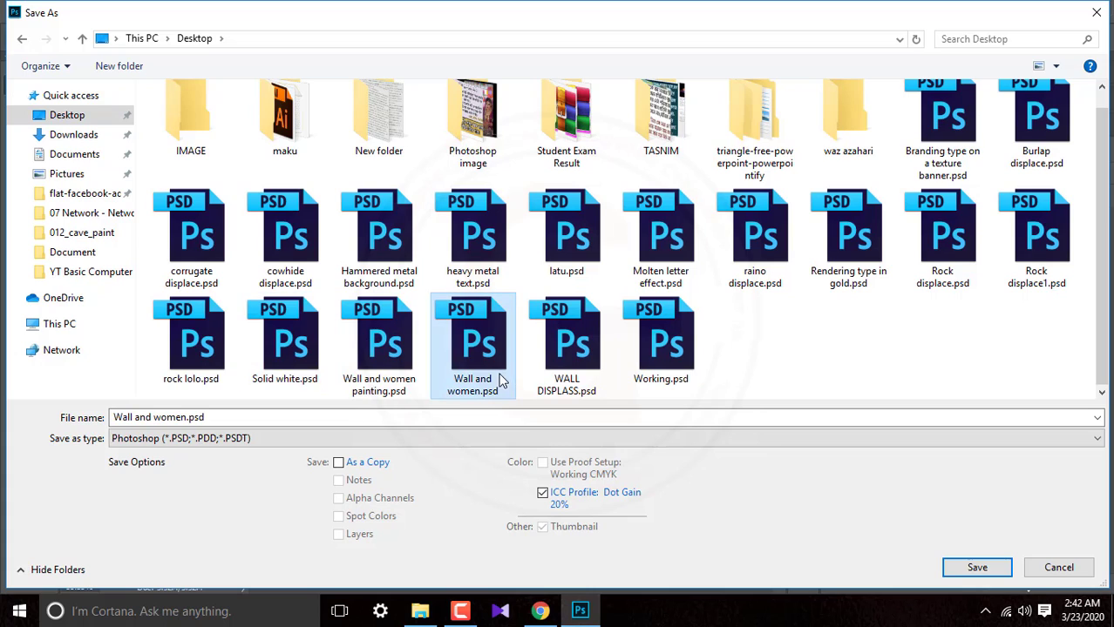
{"action": "left_click", "coordinate": [576, 383]}
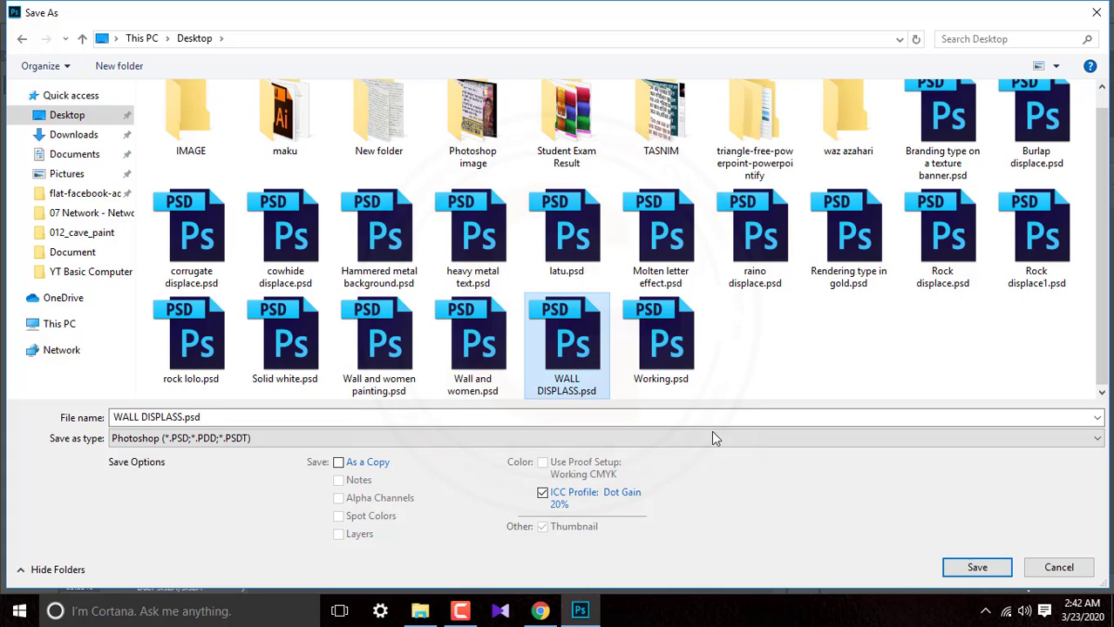
{"action": "left_click", "coordinate": [978, 567]}
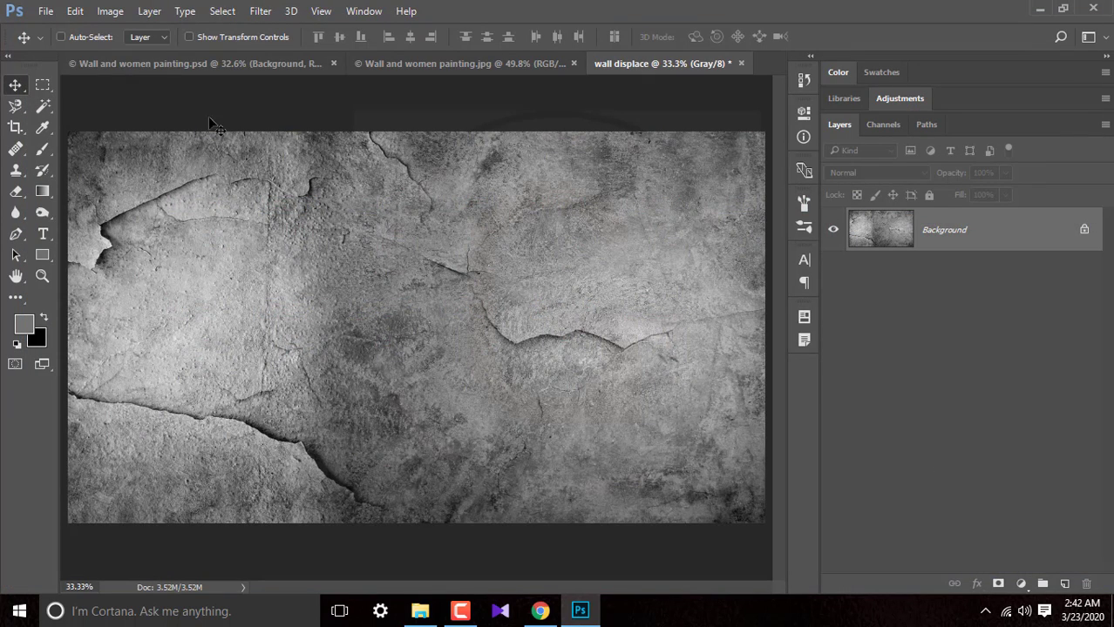
Step: In Wall and women painting.psd, convert the portrait Layer 1 into a smart object
{"action": "left_click", "coordinate": [224, 64]}
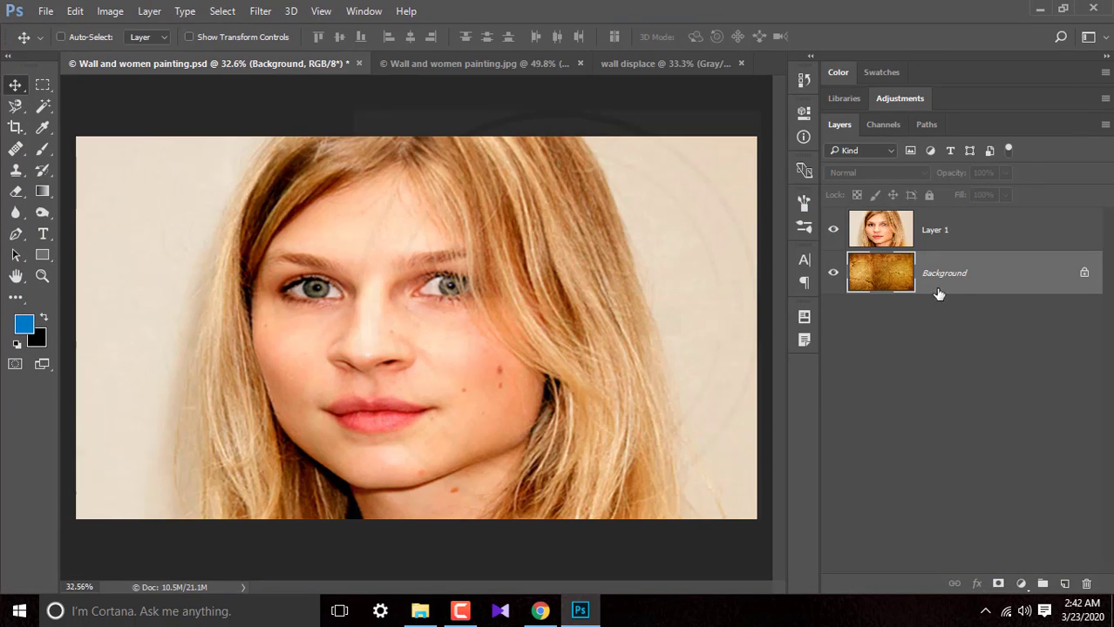
{"action": "left_click", "coordinate": [980, 237]}
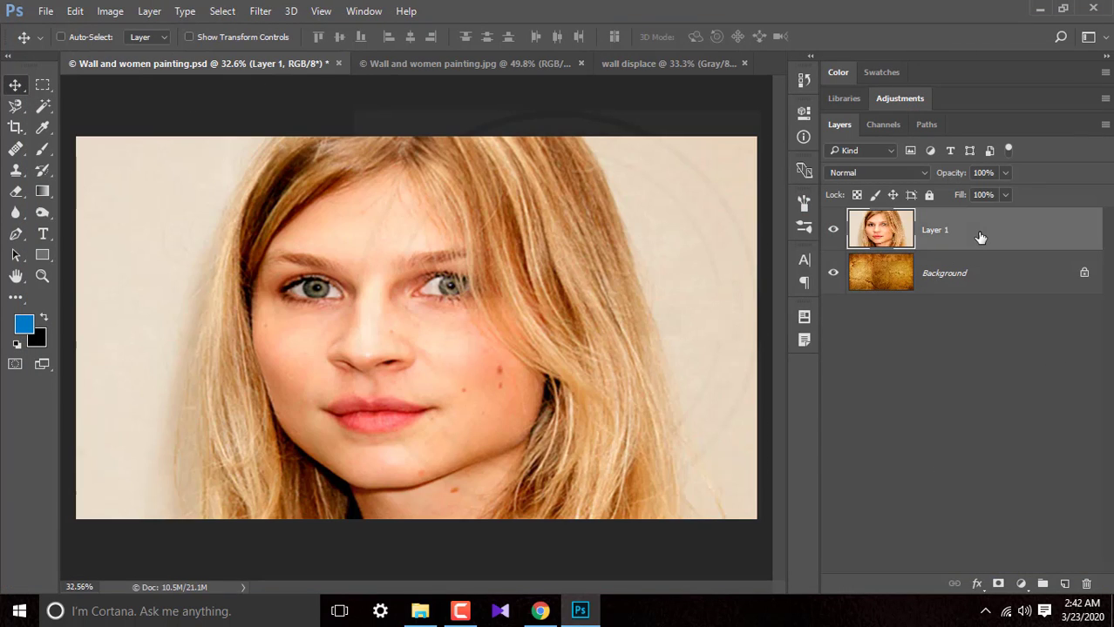
{"action": "right_click", "coordinate": [981, 237]}
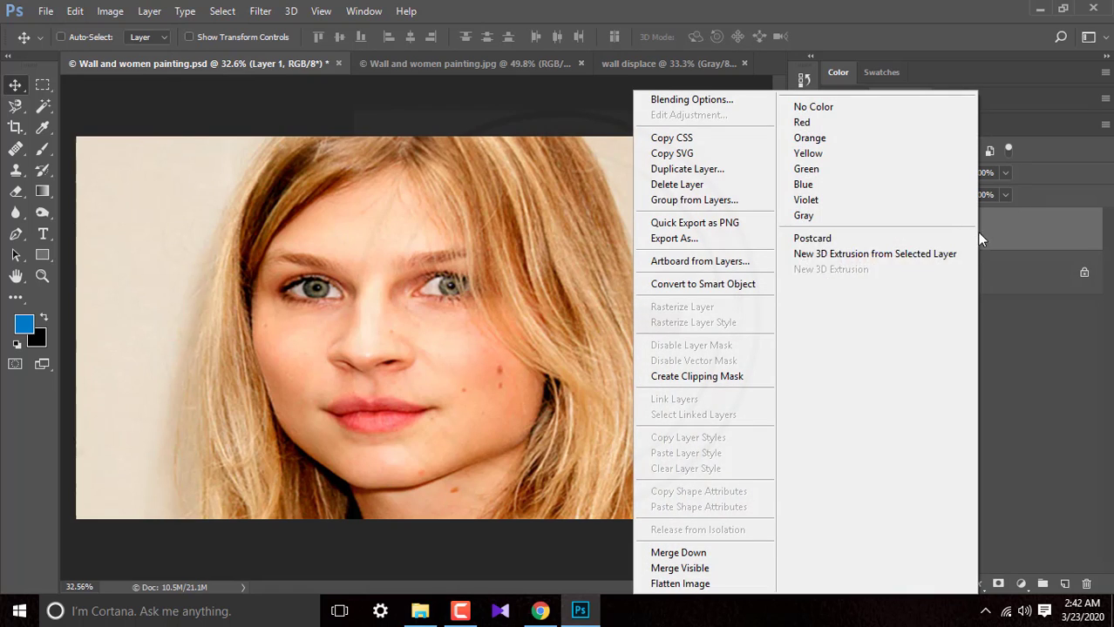
{"action": "left_click", "coordinate": [688, 284]}
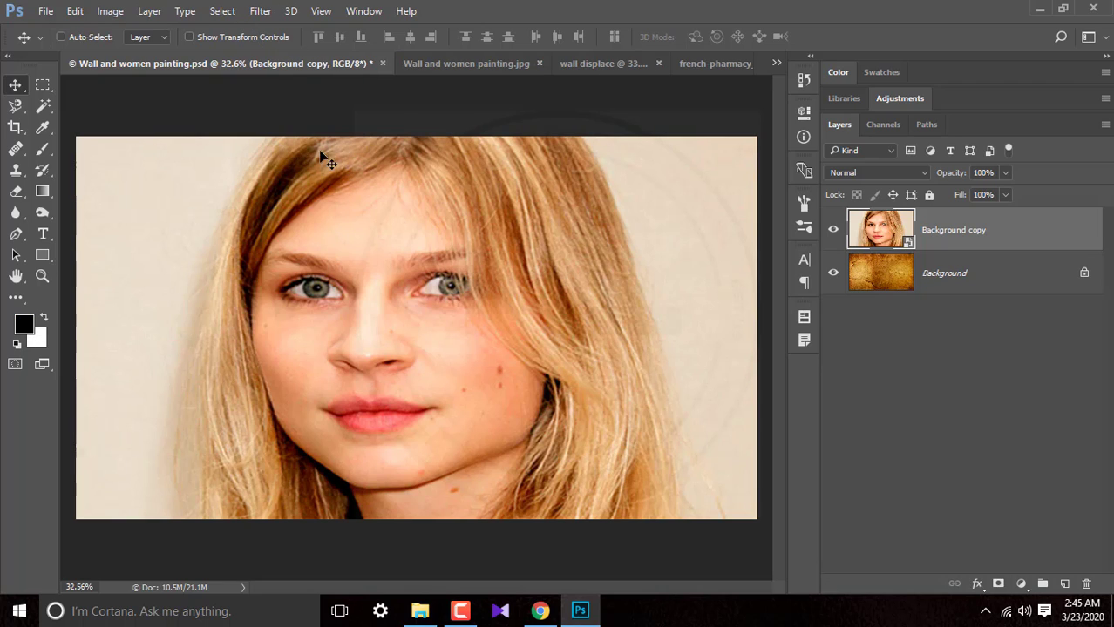
{"action": "left_click", "coordinate": [255, 11]}
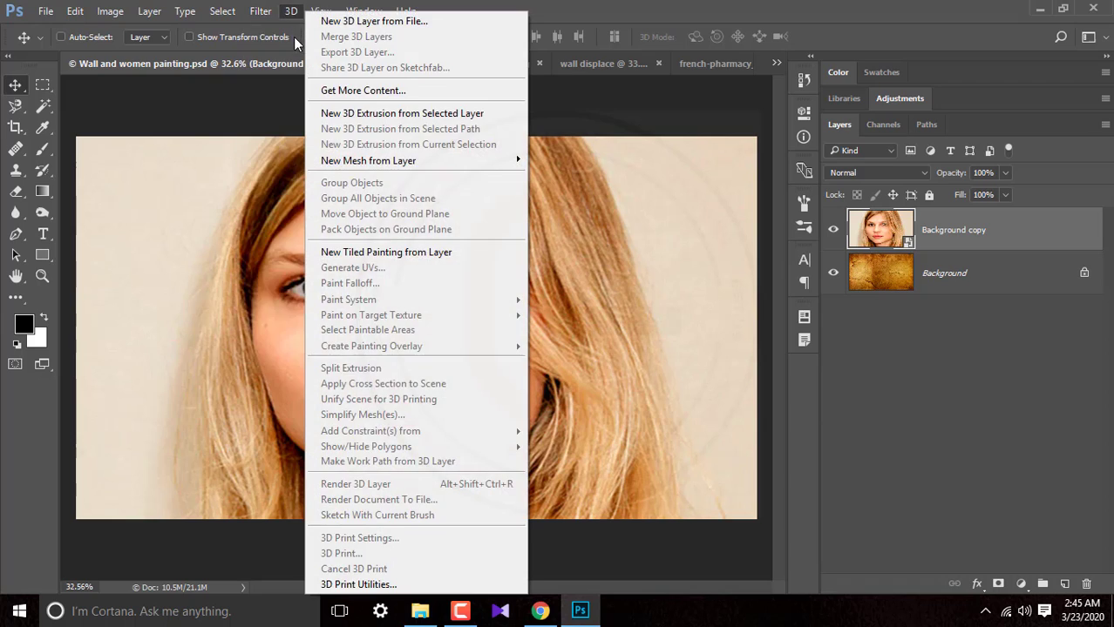
Step: Apply a Chalk & Charcoal Filter Gallery effect: Charcoal Area 15, Chalk Area 12, Stroke Pressure 1
{"action": "mouse_move", "coordinate": [259, 10]}
{"action": "left_click", "coordinate": [307, 76]}
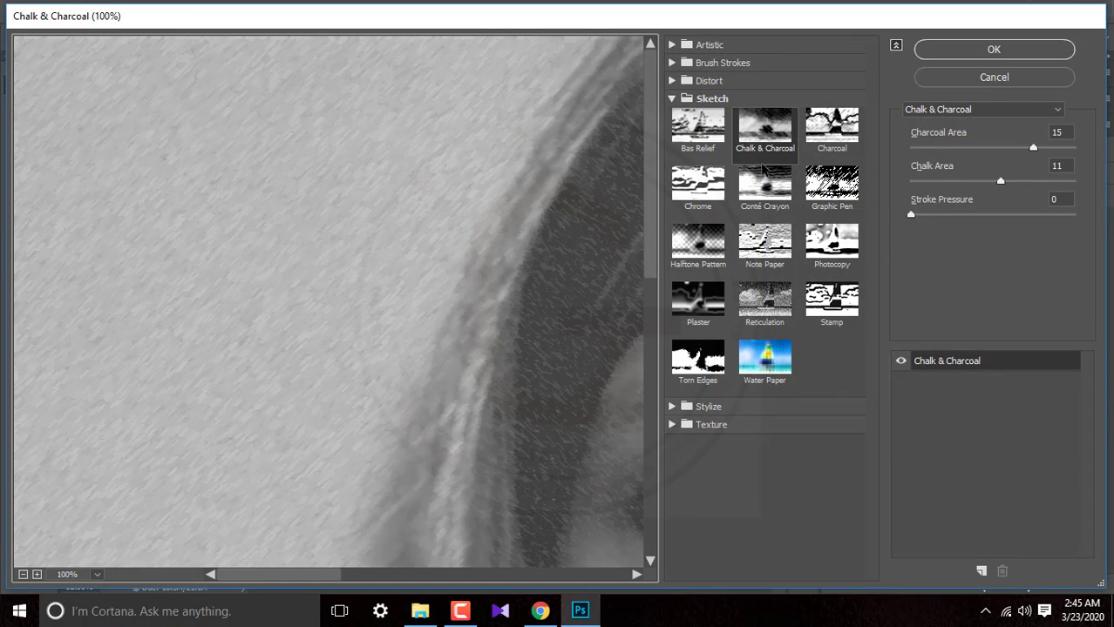
{"action": "left_click", "coordinate": [22, 575]}
{"action": "left_click", "coordinate": [22, 575]}
{"action": "left_click", "coordinate": [22, 575]}
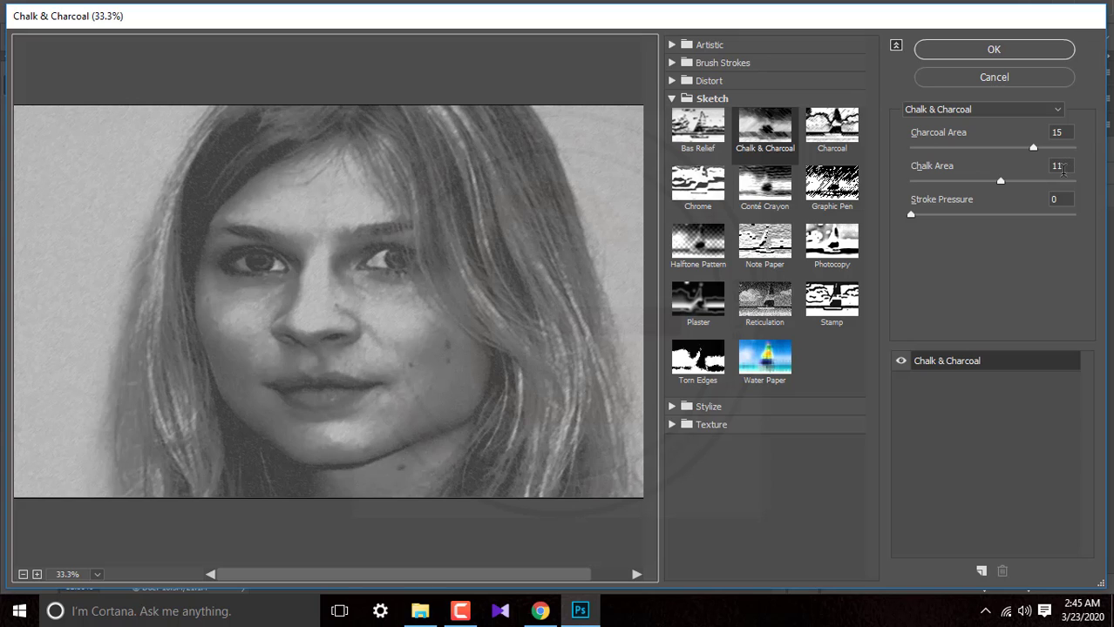
{"action": "double_click", "coordinate": [1064, 167]}
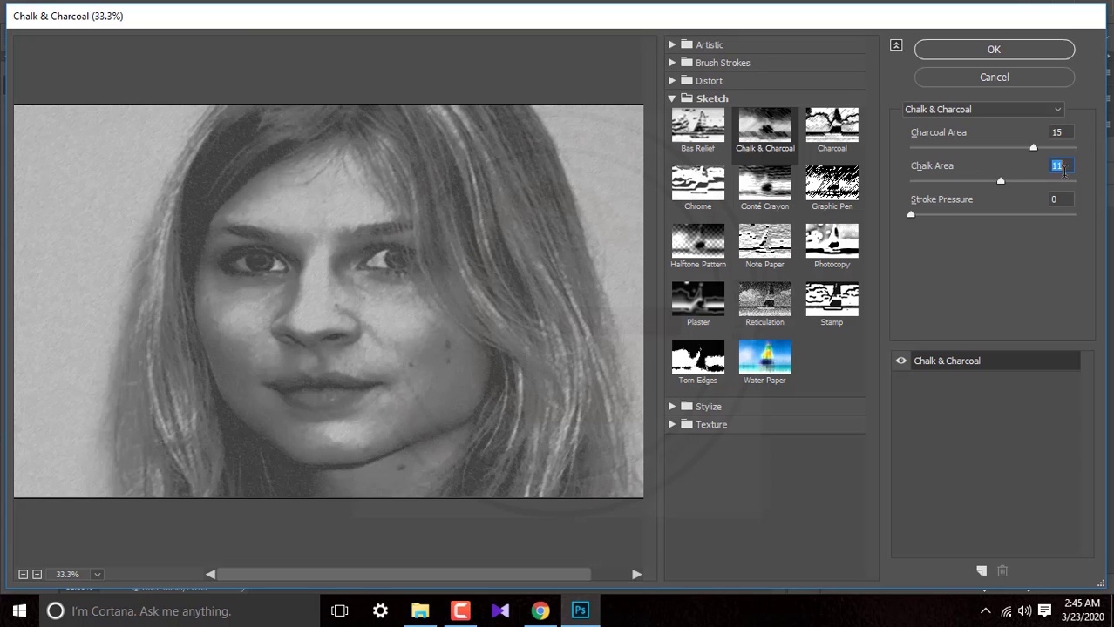
{"action": "mouse_move", "coordinate": [1002, 183]}
{"action": "left_mouse_down"}
{"action": "mouse_move", "coordinate": [1022, 180]}
{"action": "mouse_move", "coordinate": [936, 188]}
{"action": "mouse_move", "coordinate": [961, 181]}
{"action": "left_mouse_up"}
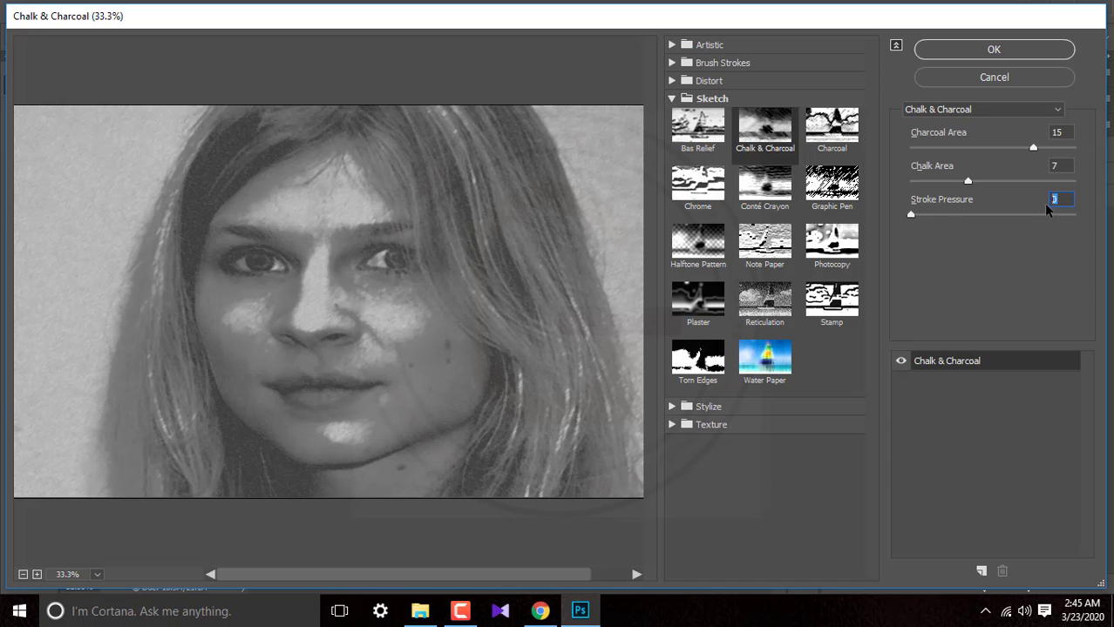
{"action": "type", "text": "1"}
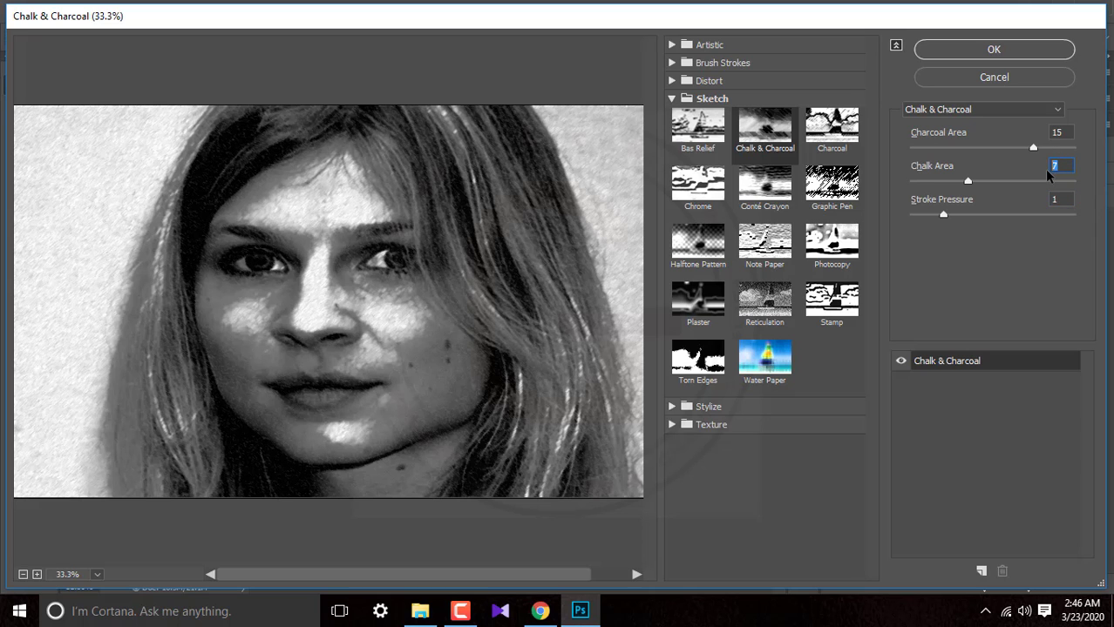
{"action": "type", "text": "12"}
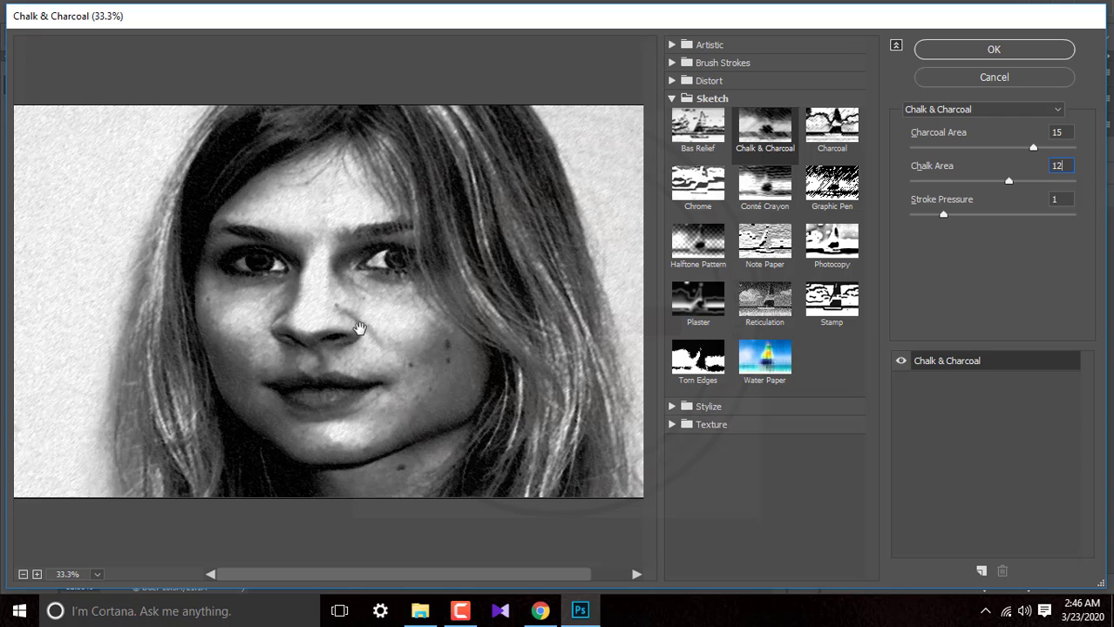
{"action": "left_click", "coordinate": [994, 50]}
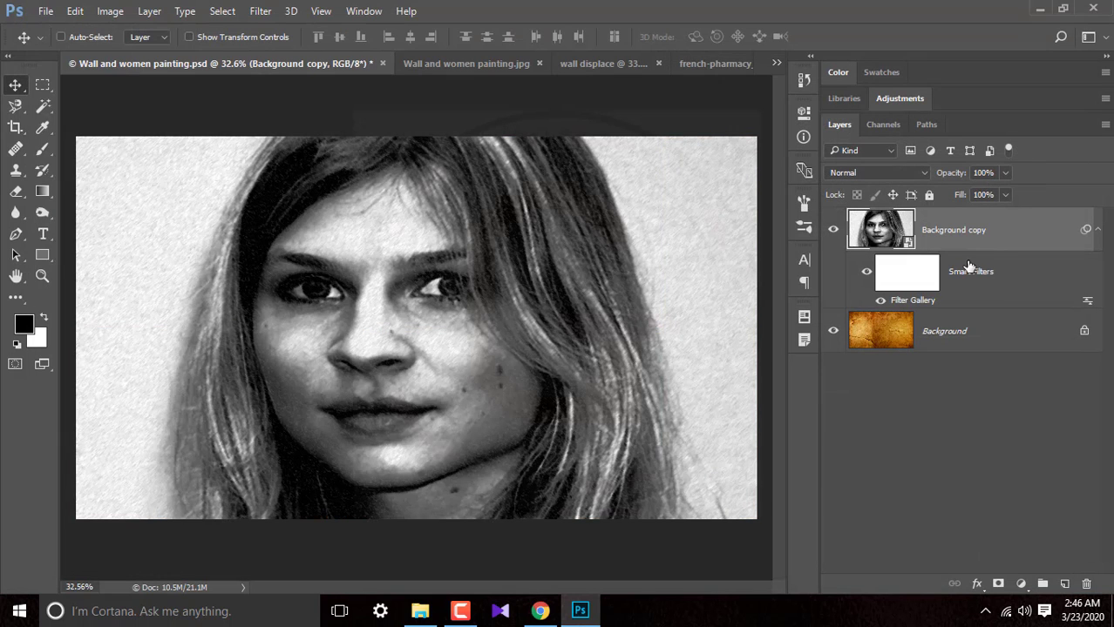
Step: Delete the smart filter mask and add a Gaussian Blur smart filter to the portrait
{"action": "right_click", "coordinate": [902, 282]}
{"action": "left_click", "coordinate": [932, 319]}
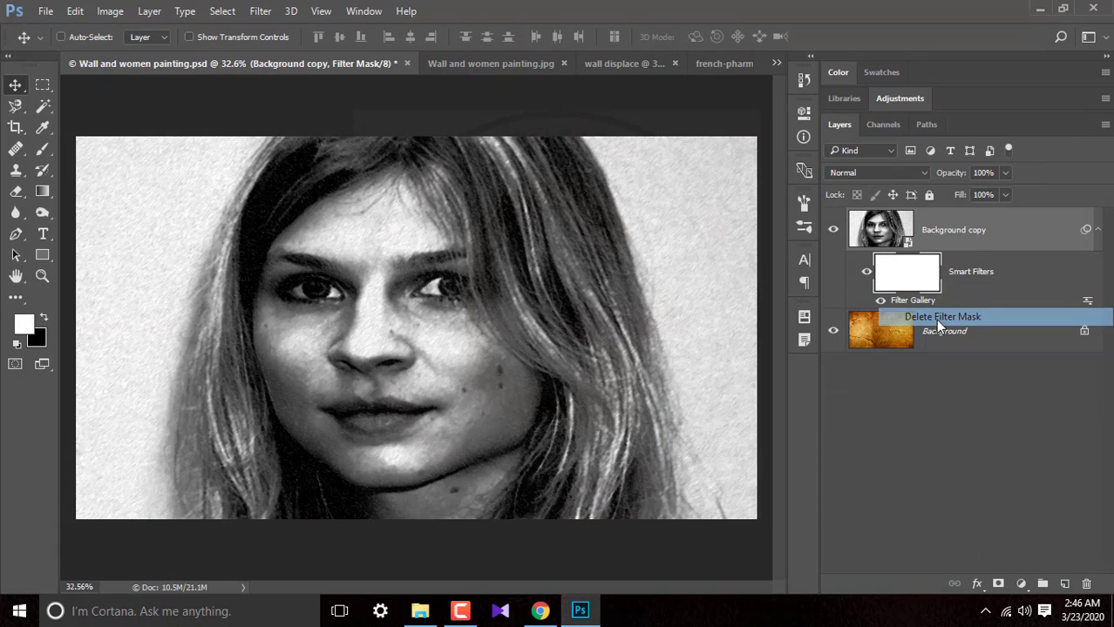
{"action": "left_click", "coordinate": [258, 12]}
{"action": "mouse_move", "coordinate": [268, 192]}
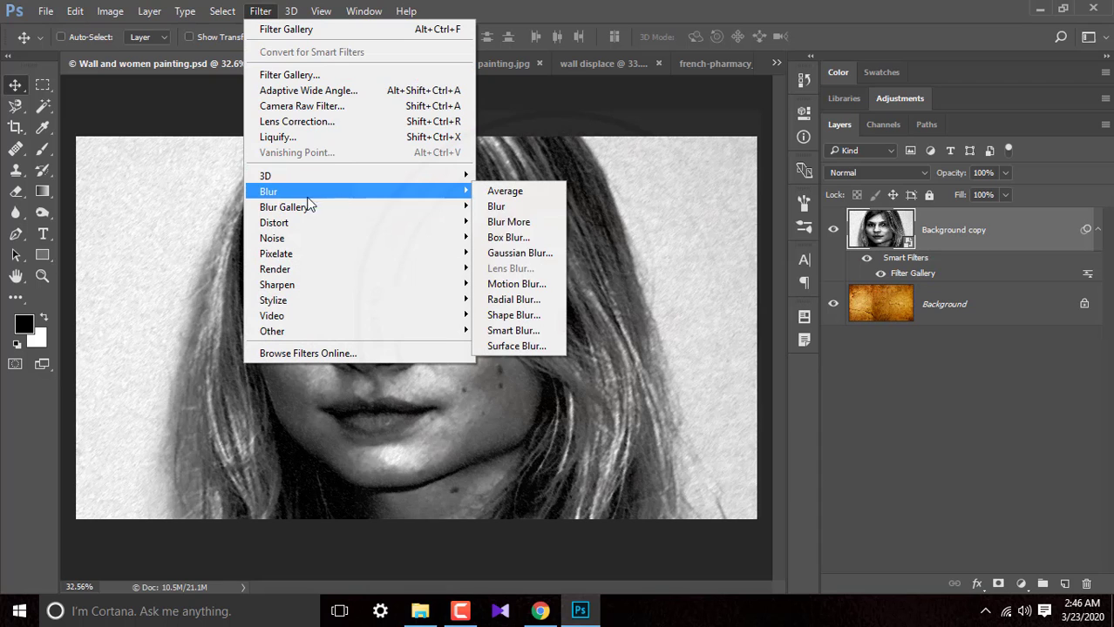
{"action": "left_click", "coordinate": [518, 251]}
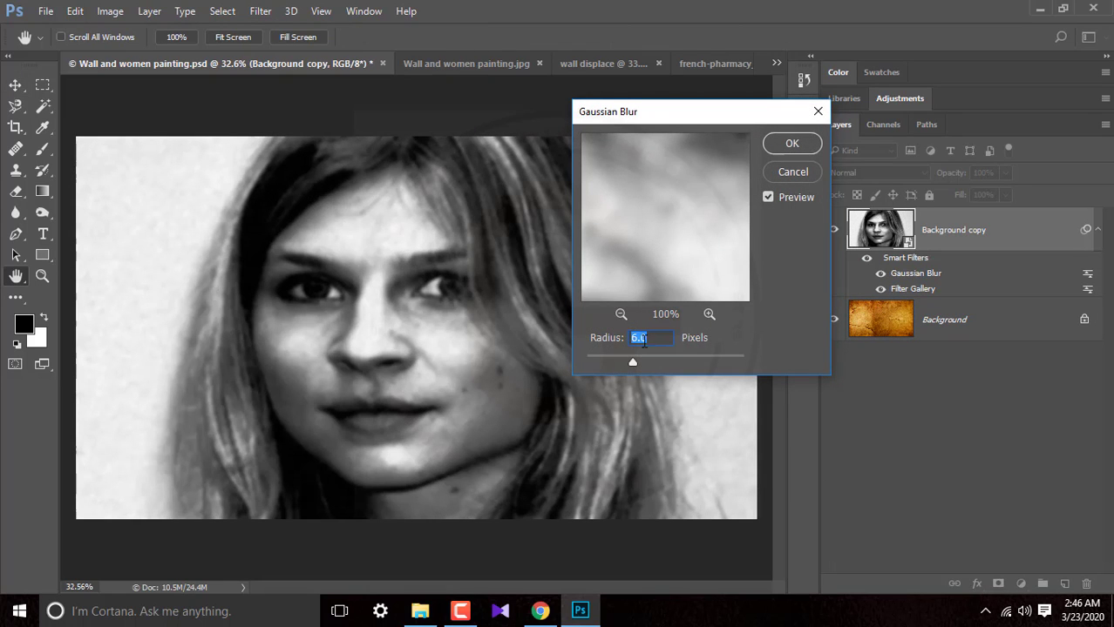
{"action": "left_click", "coordinate": [794, 145]}
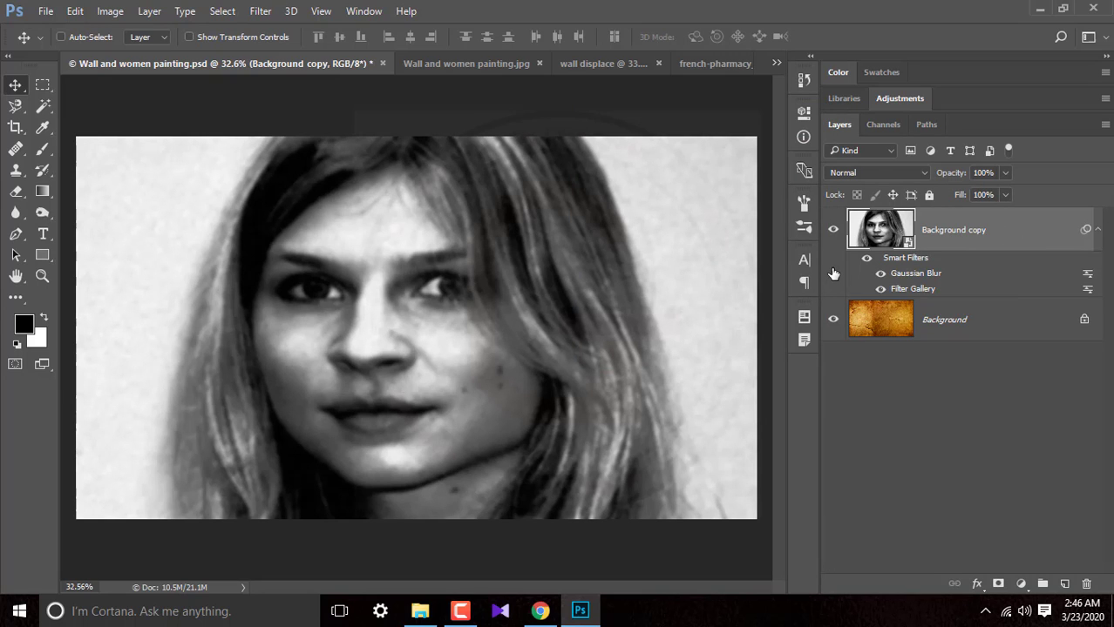
Step: Set the Background copy portrait layer to Overlay and add a white layer mask
{"action": "left_click", "coordinate": [871, 172]}
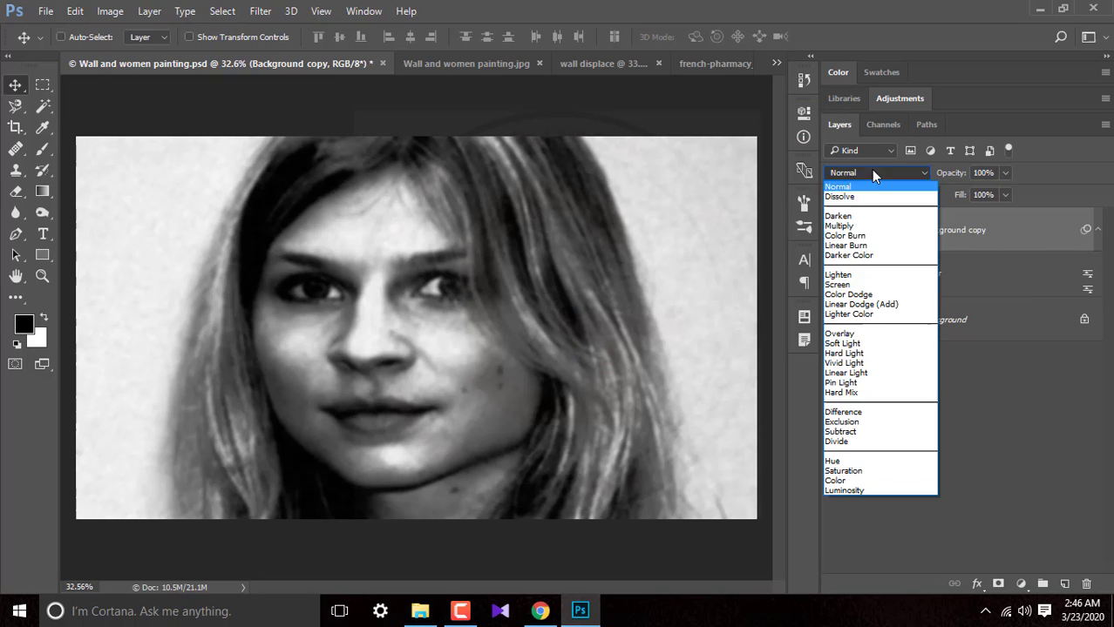
{"action": "left_click", "coordinate": [844, 333]}
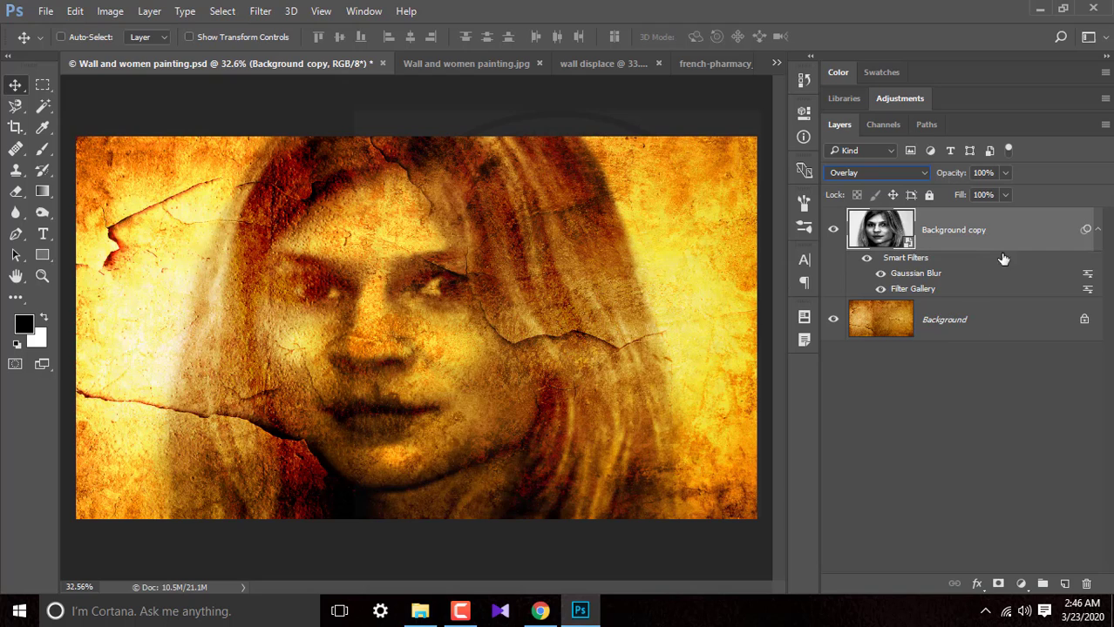
{"action": "left_click", "coordinate": [998, 585]}
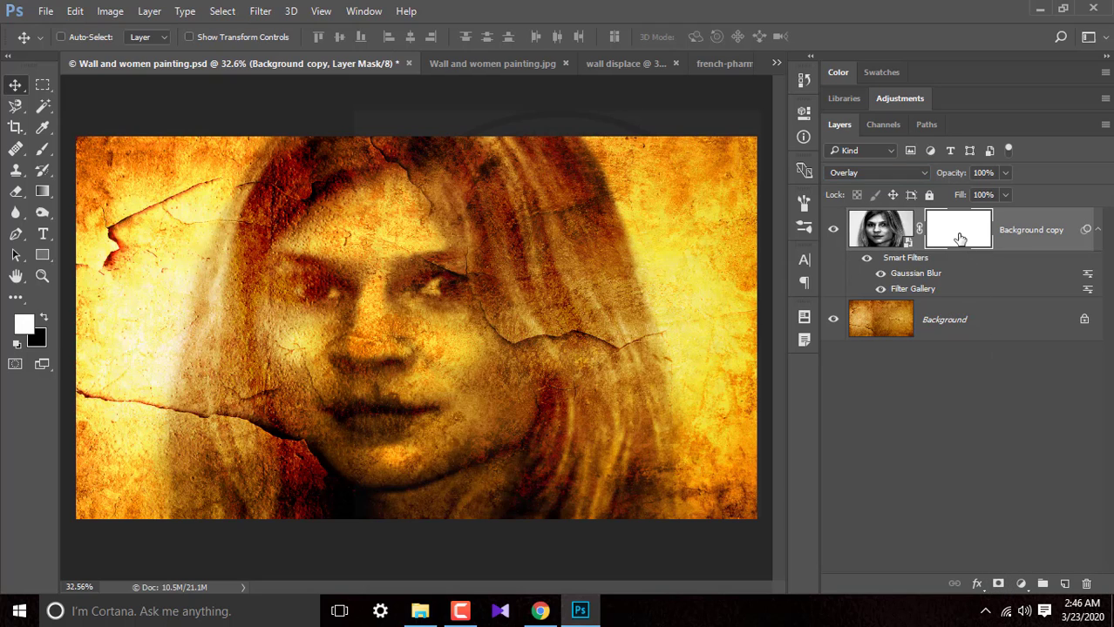
Step: Render a Clouds pattern into the portrait layer's mask
{"action": "left_click", "coordinate": [250, 14]}
{"action": "mouse_move", "coordinate": [275, 269]}
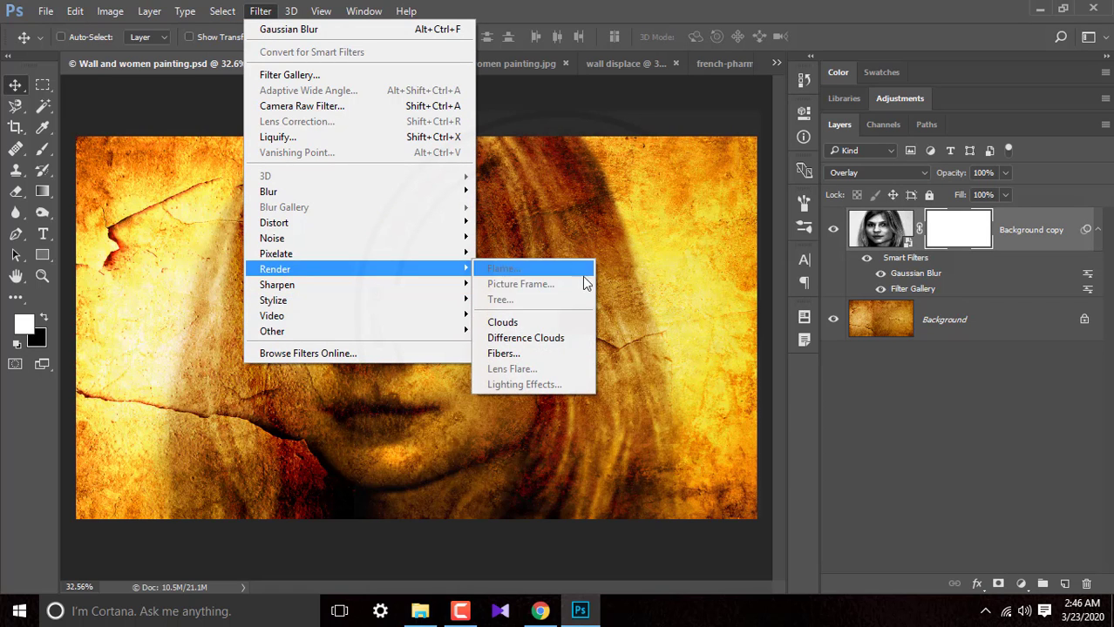
{"action": "left_click", "coordinate": [502, 323]}
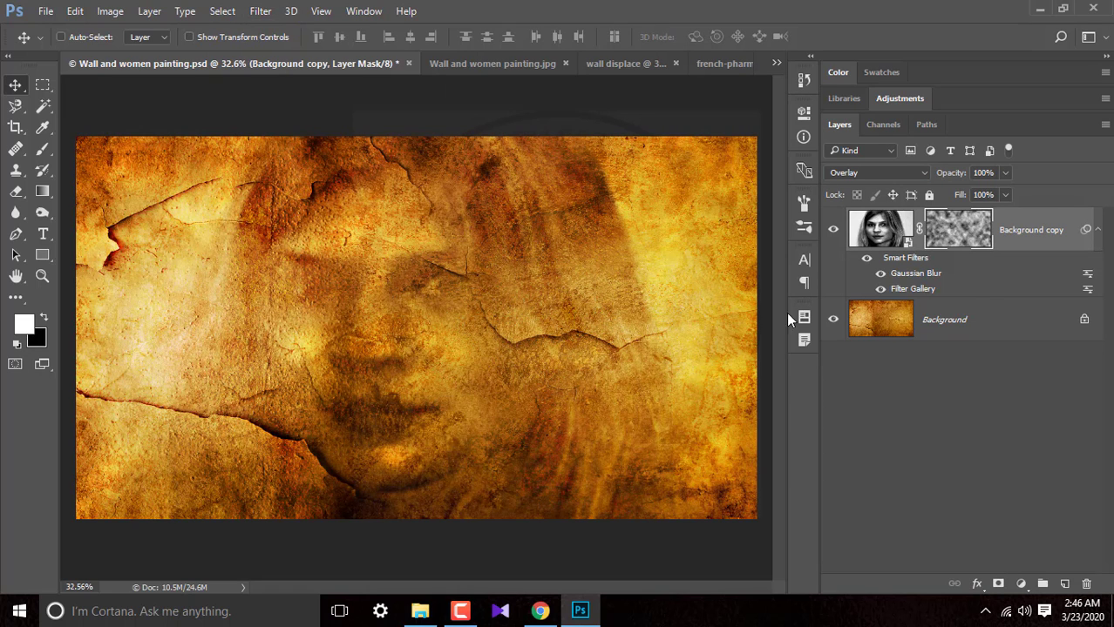
{"action": "left_click", "coordinate": [969, 322]}
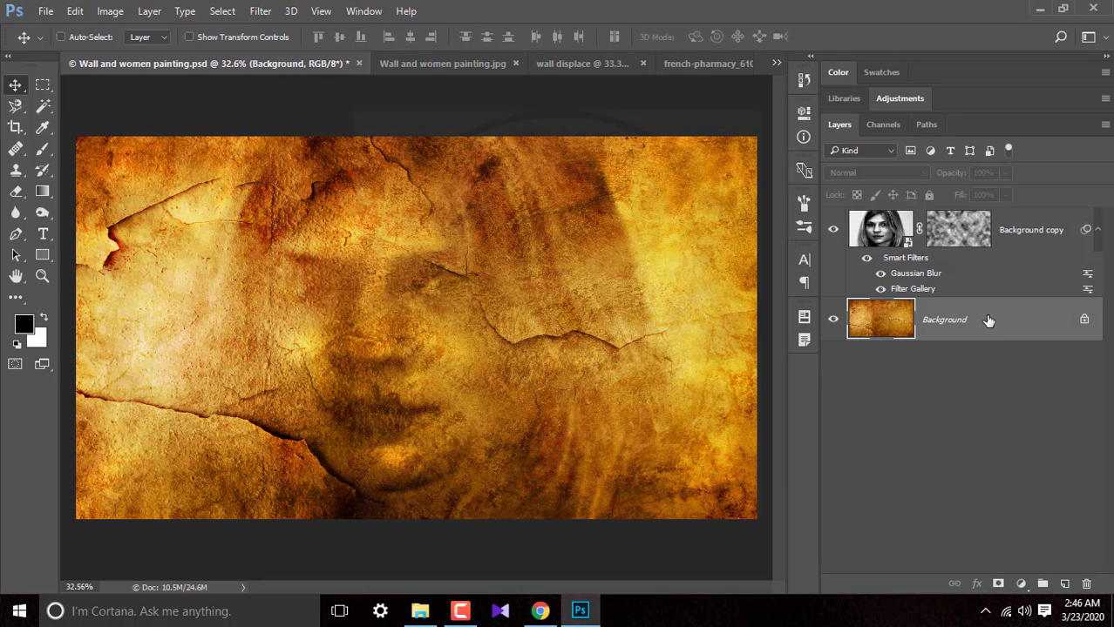
Step: Duplicate the wall Background layer, set the copy to Multiply, and add a layer mask
{"action": "left_click_drag", "start_coordinate": [988, 321], "coordinate": [1064, 582]}
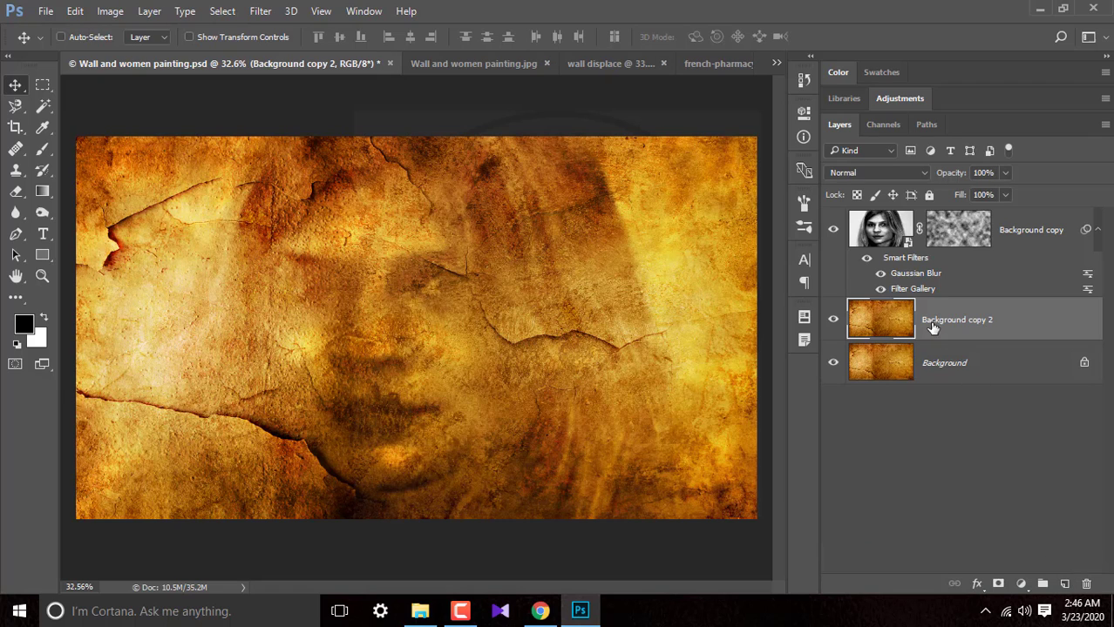
{"action": "left_click", "coordinate": [863, 174]}
{"action": "left_click", "coordinate": [846, 225]}
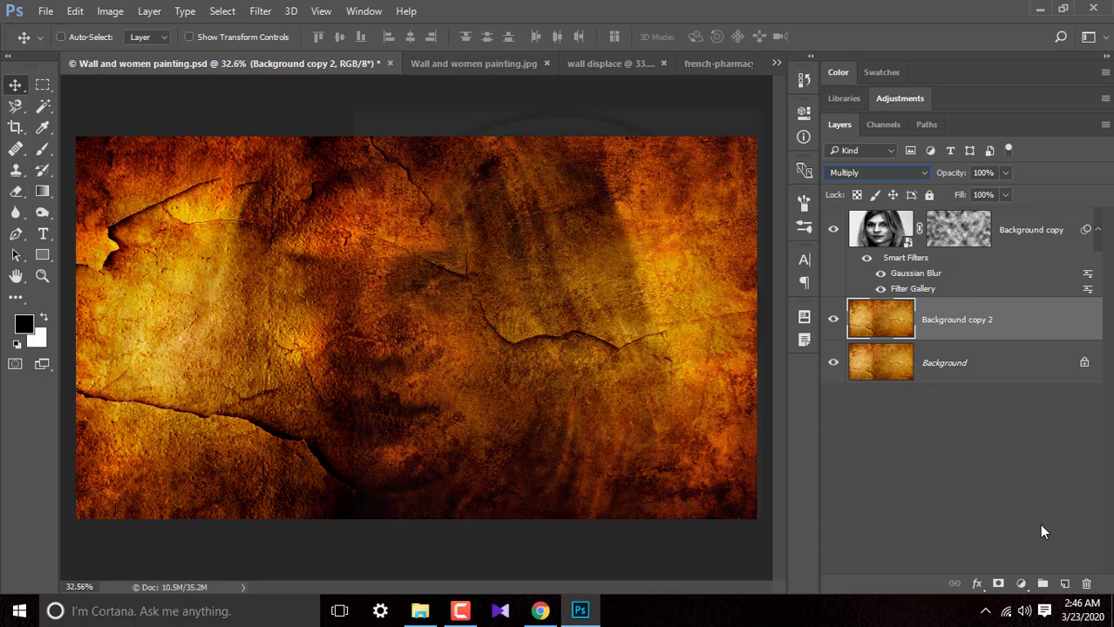
{"action": "left_click", "coordinate": [998, 583]}
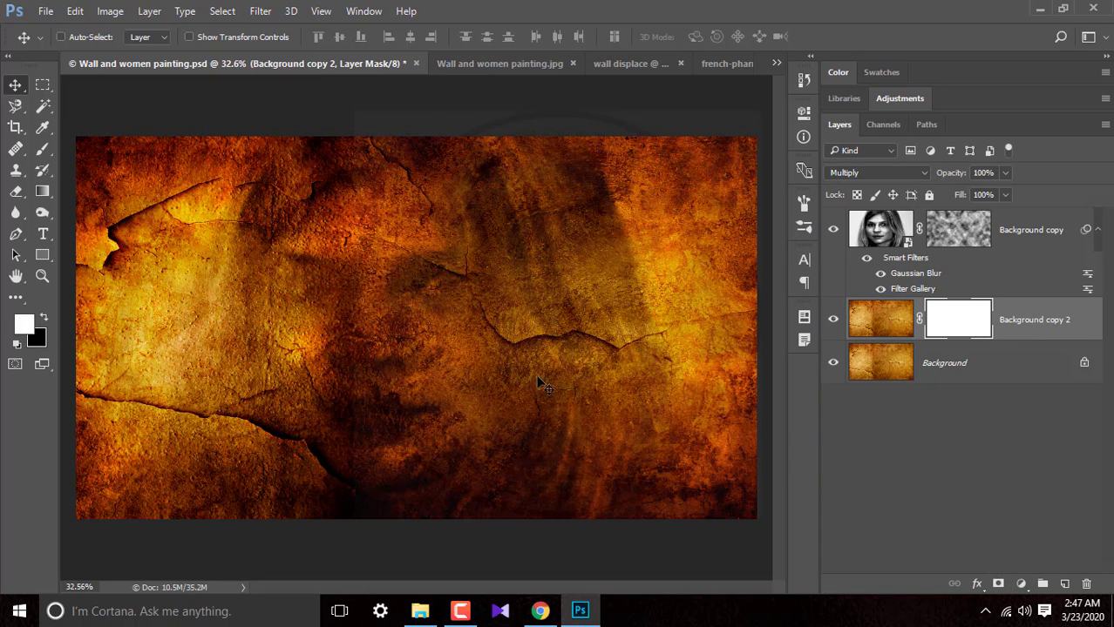
Step: Set up the Brush tool as a soft brush at 800 px size and 0% hardness
{"action": "left_click", "coordinate": [43, 148]}
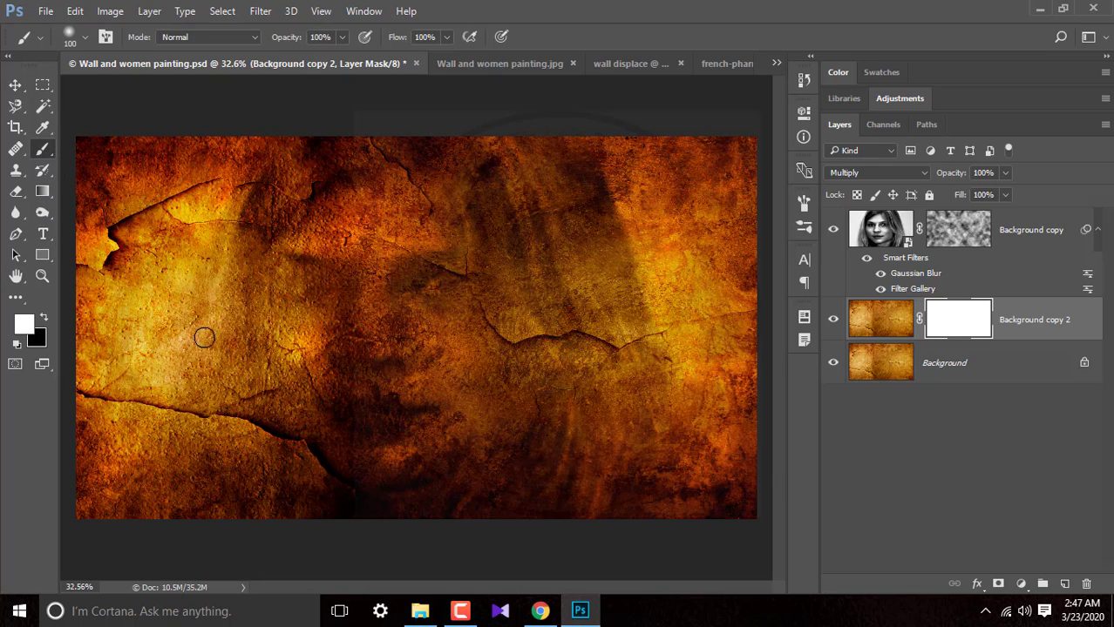
{"action": "right_click", "coordinate": [228, 289]}
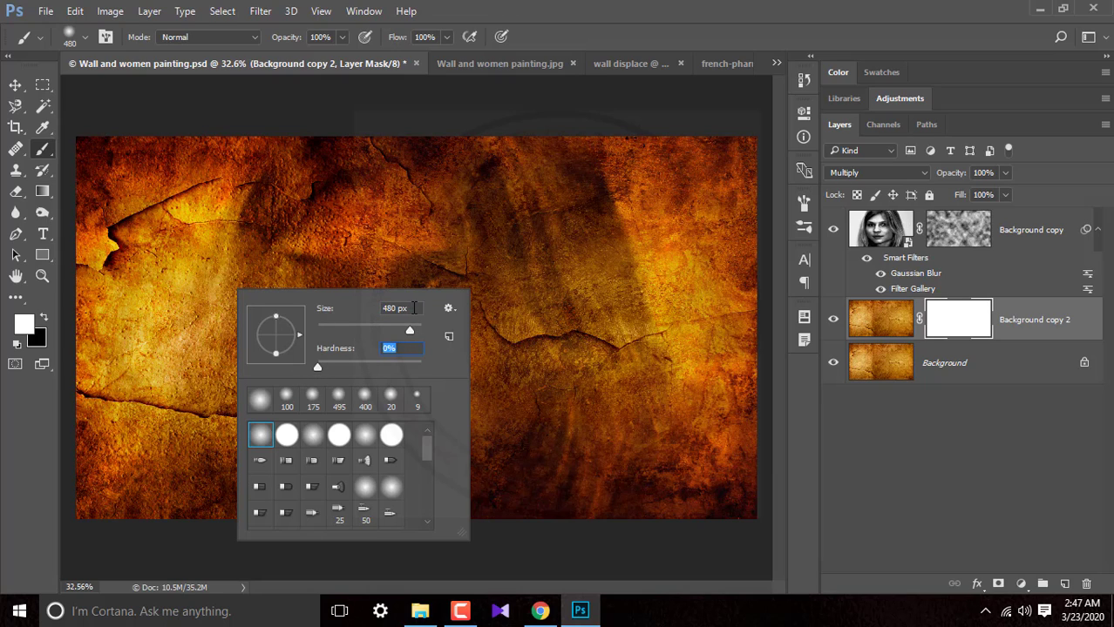
{"action": "left_click_drag", "start_coordinate": [414, 307], "coordinate": [356, 308]}
{"action": "type", "text": "8"}
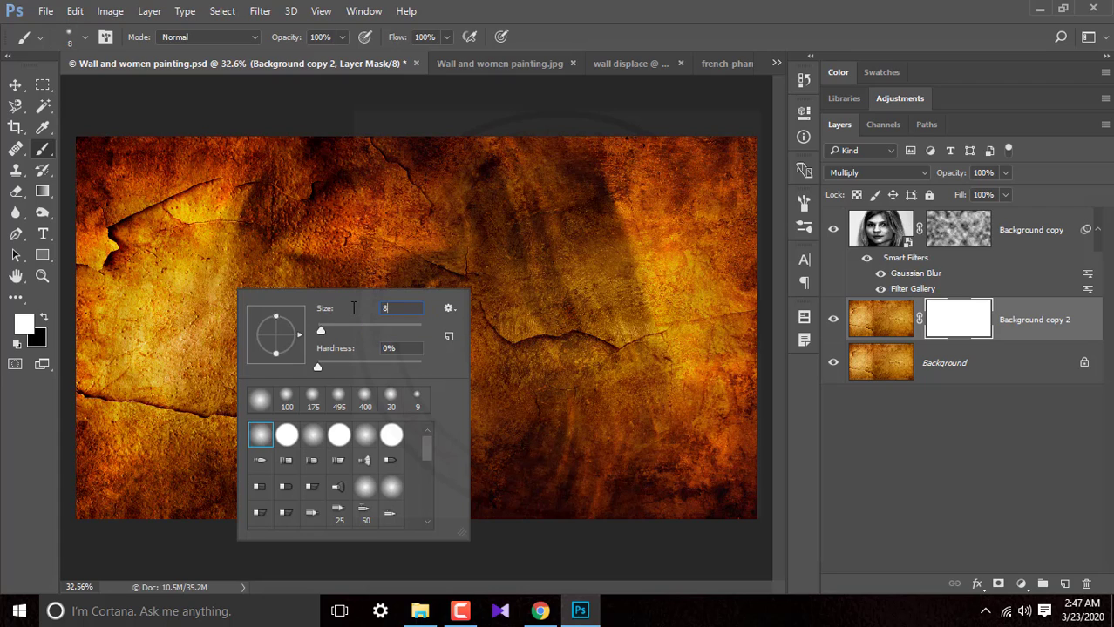
{"action": "type", "text": "00"}
{"action": "key", "text": "Return"}
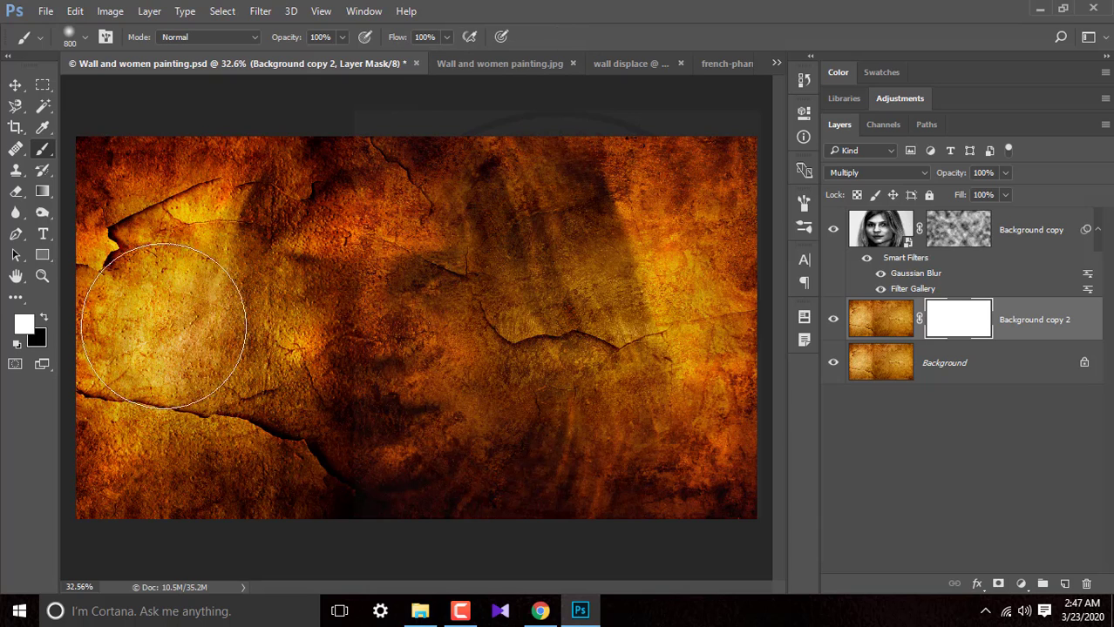
Step: Paint the Background copy 2 mask black over the face and white around the edges
{"action": "left_click", "coordinate": [45, 318]}
{"action": "mouse_move", "coordinate": [164, 370]}
{"action": "left_mouse_down"}
{"action": "mouse_move", "coordinate": [229, 318]}
{"action": "mouse_move", "coordinate": [248, 335]}
{"action": "mouse_move", "coordinate": [248, 298]}
{"action": "mouse_move", "coordinate": [311, 286]}
{"action": "mouse_move", "coordinate": [453, 307]}
{"action": "mouse_move", "coordinate": [449, 361]}
{"action": "mouse_move", "coordinate": [293, 423]}
{"action": "mouse_move", "coordinate": [413, 397]}
{"action": "mouse_move", "coordinate": [489, 293]}
{"action": "mouse_move", "coordinate": [447, 273]}
{"action": "mouse_move", "coordinate": [547, 348]}
{"action": "mouse_move", "coordinate": [410, 405]}
{"action": "mouse_move", "coordinate": [316, 327]}
{"action": "mouse_move", "coordinate": [338, 298]}
{"action": "mouse_move", "coordinate": [254, 306]}
{"action": "mouse_move", "coordinate": [178, 333]}
{"action": "mouse_move", "coordinate": [235, 319]}
{"action": "left_mouse_up"}
{"action": "mouse_move", "coordinate": [354, 350]}
{"action": "left_mouse_down"}
{"action": "mouse_move", "coordinate": [373, 274]}
{"action": "mouse_move", "coordinate": [522, 398]}
{"action": "mouse_move", "coordinate": [376, 389]}
{"action": "mouse_move", "coordinate": [621, 410]}
{"action": "mouse_move", "coordinate": [609, 447]}
{"action": "mouse_move", "coordinate": [373, 372]}
{"action": "mouse_move", "coordinate": [331, 346]}
{"action": "mouse_move", "coordinate": [584, 343]}
{"action": "left_mouse_up"}
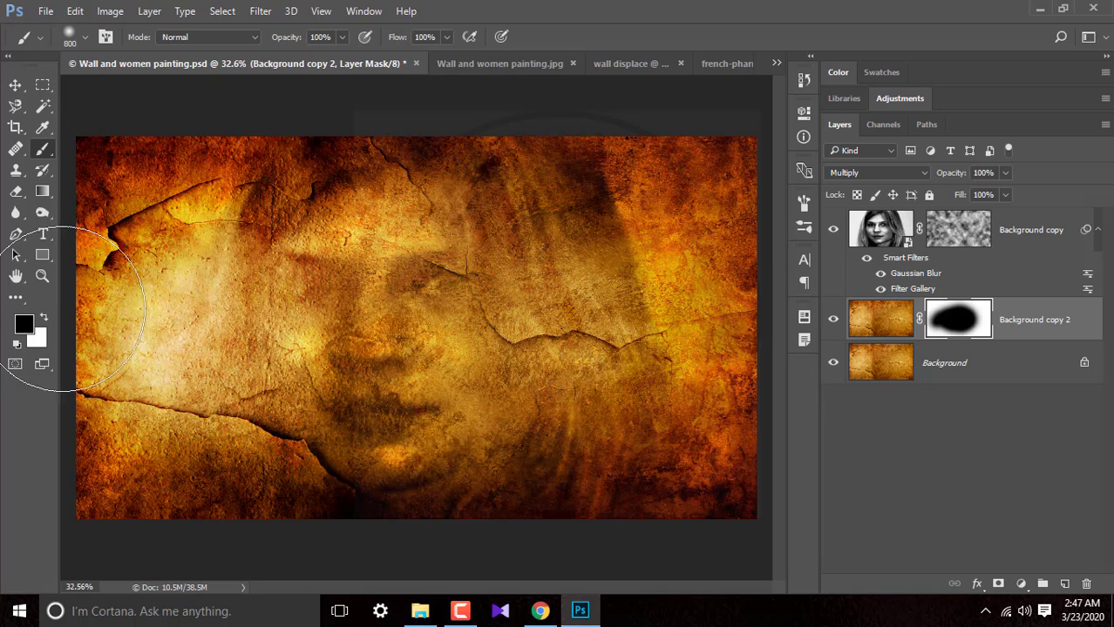
{"action": "left_click", "coordinate": [43, 317]}
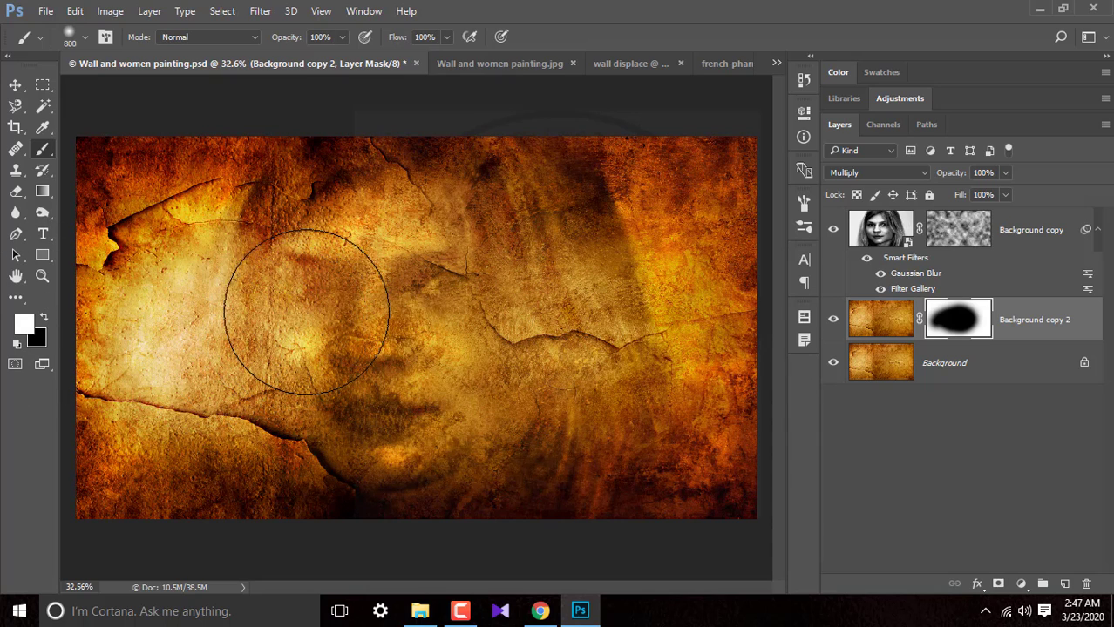
{"action": "left_click_drag", "start_coordinate": [286, 225], "coordinate": [314, 228]}
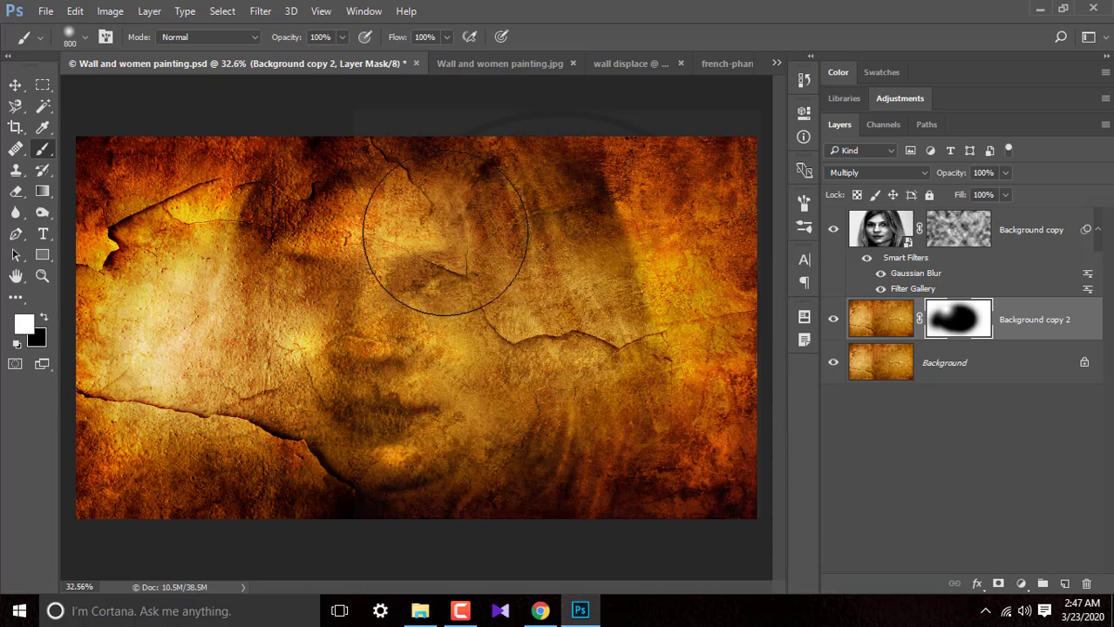
{"action": "mouse_move", "coordinate": [577, 199]}
{"action": "left_mouse_down"}
{"action": "mouse_move", "coordinate": [651, 236]}
{"action": "mouse_move", "coordinate": [697, 411]}
{"action": "left_mouse_up"}
{"action": "mouse_move", "coordinate": [527, 530]}
{"action": "left_mouse_down"}
{"action": "mouse_move", "coordinate": [265, 533]}
{"action": "mouse_move", "coordinate": [114, 459]}
{"action": "left_mouse_up"}
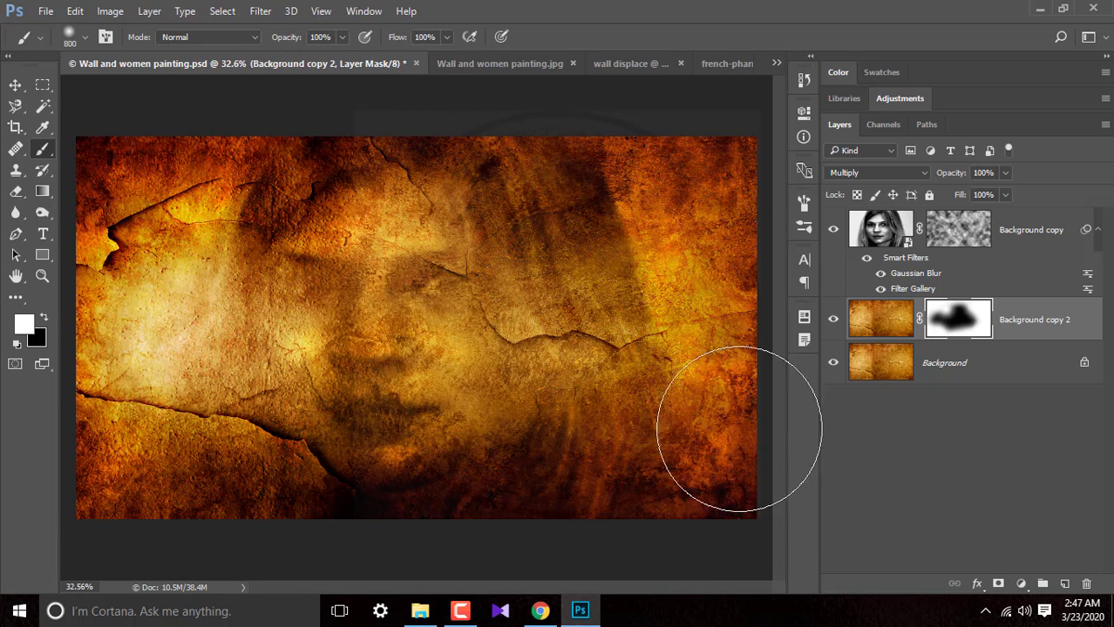
{"action": "left_click", "coordinate": [42, 319]}
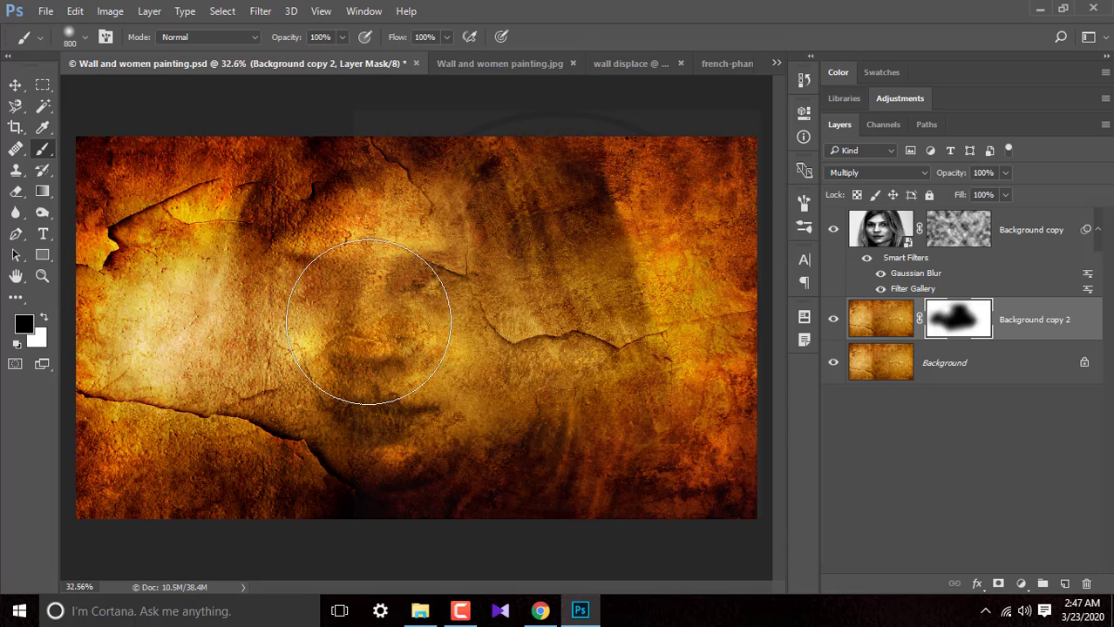
{"action": "mouse_move", "coordinate": [367, 322]}
{"action": "left_mouse_down"}
{"action": "mouse_move", "coordinate": [385, 397]}
{"action": "mouse_move", "coordinate": [373, 397]}
{"action": "left_mouse_up"}
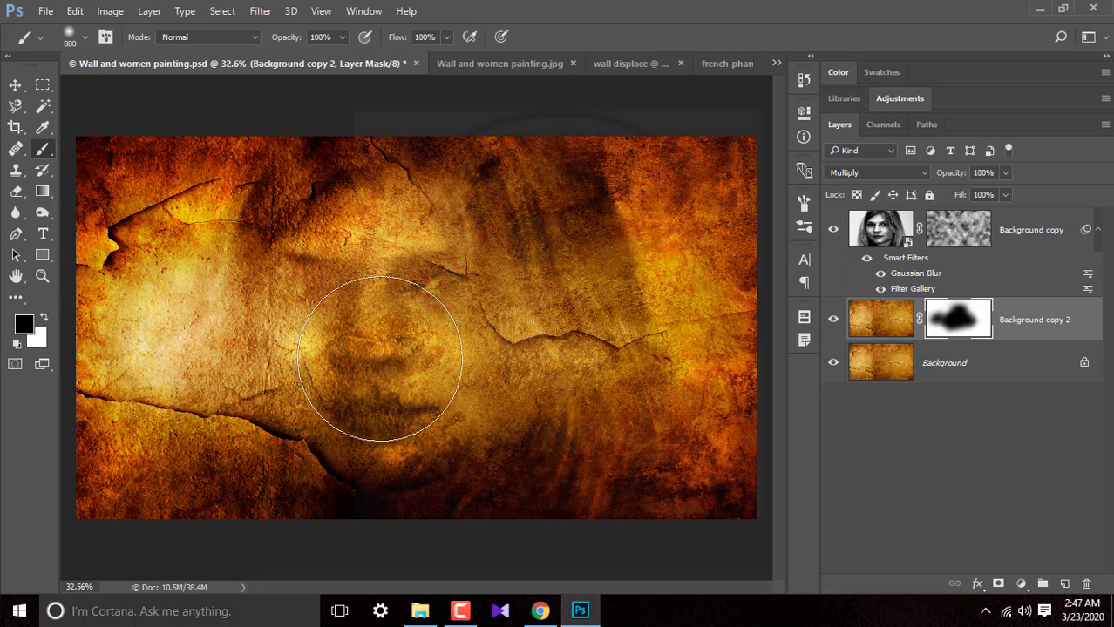
Step: Duplicate Background copy as Background copy 3 in Soft Light, targeting its mask with white
{"action": "left_click", "coordinate": [1024, 231]}
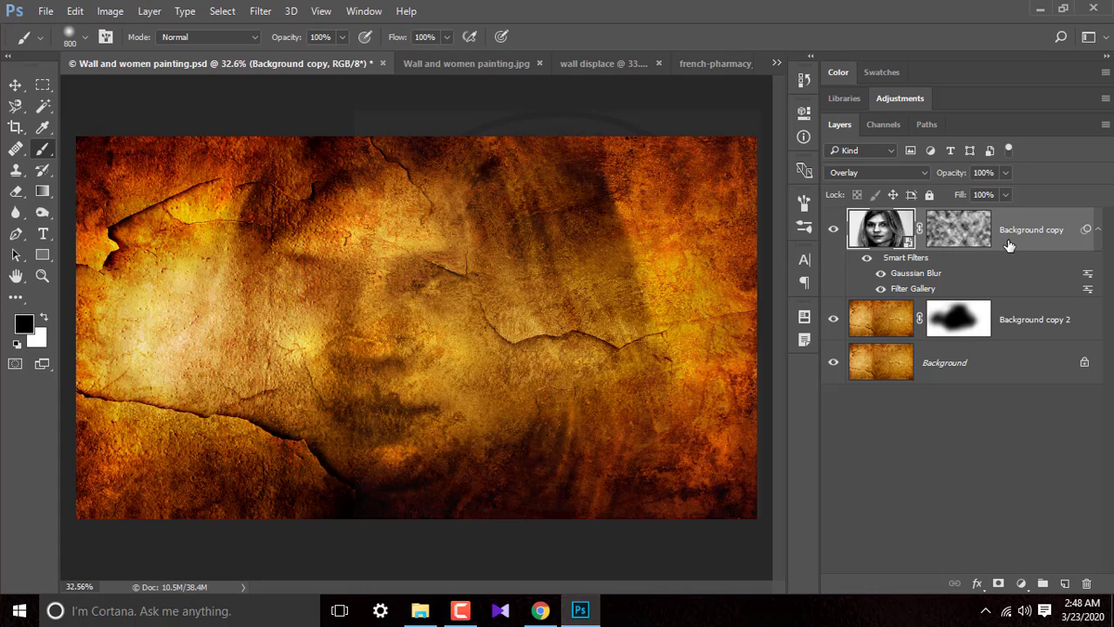
{"action": "mouse_move", "coordinate": [1008, 247]}
{"action": "left_mouse_down"}
{"action": "mouse_move", "coordinate": [1049, 562]}
{"action": "mouse_move", "coordinate": [1065, 582]}
{"action": "left_mouse_up"}
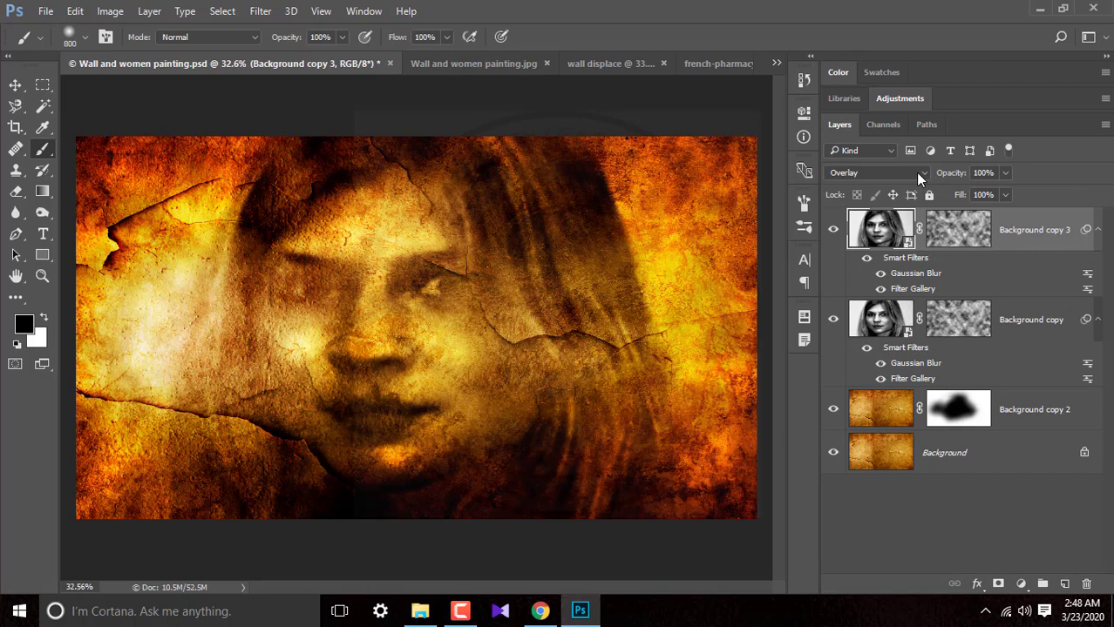
{"action": "left_click", "coordinate": [917, 175]}
{"action": "left_click", "coordinate": [846, 344]}
{"action": "left_click", "coordinate": [949, 244]}
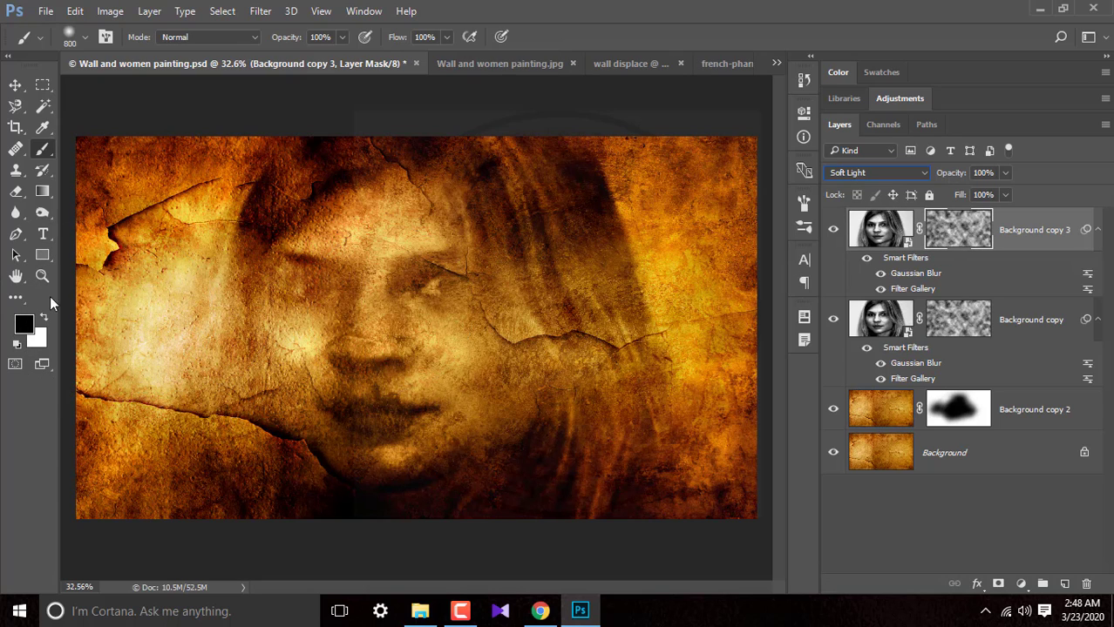
{"action": "left_click", "coordinate": [44, 316]}
Step: Fill the Background copy 3 mask with black to hide the copy, with white as the paint colour
{"action": "left_click", "coordinate": [833, 229]}
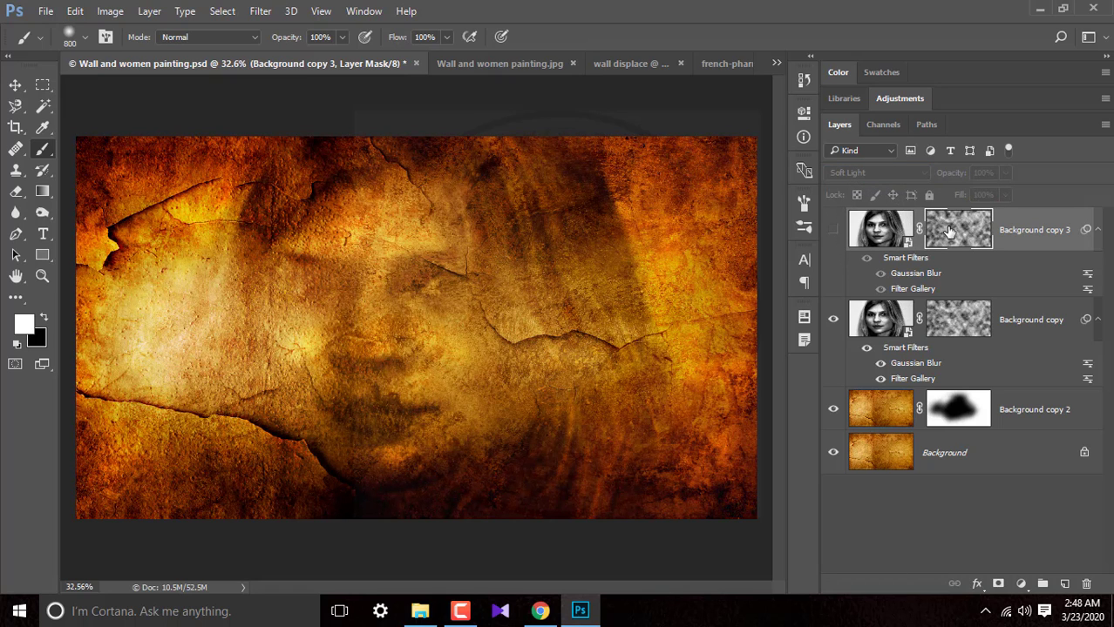
{"action": "left_click", "coordinate": [834, 230]}
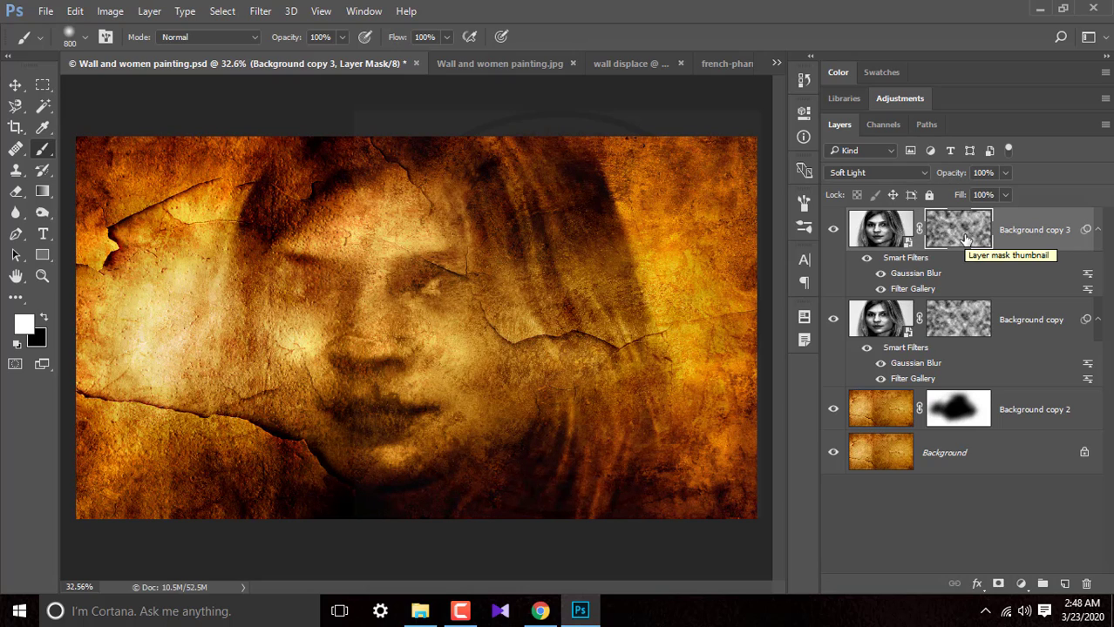
{"action": "key", "text": "ctrl+BackSpace"}
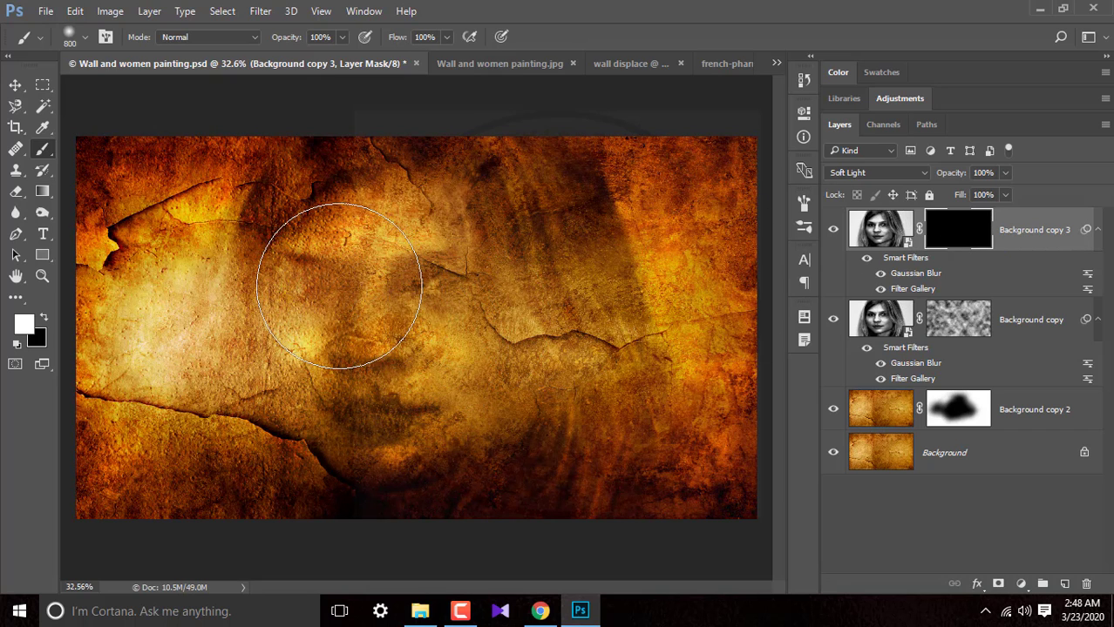
{"action": "mouse_move", "coordinate": [360, 273]}
{"action": "left_mouse_down"}
{"action": "mouse_move", "coordinate": [344, 301]}
{"action": "mouse_move", "coordinate": [385, 278]}
{"action": "left_mouse_up"}
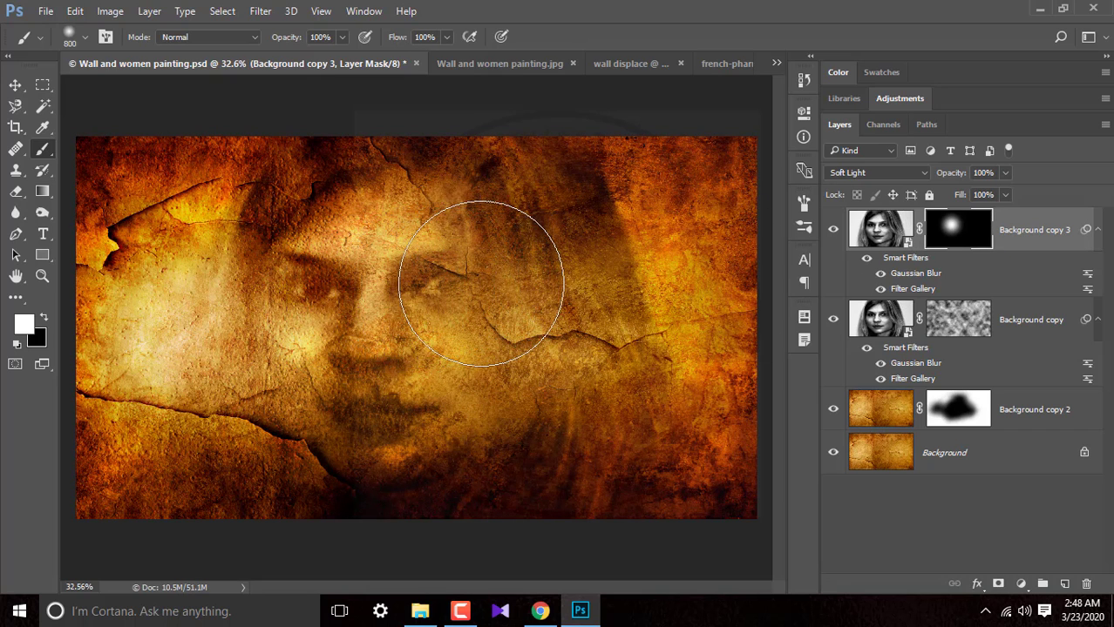
{"action": "mouse_move", "coordinate": [481, 283]}
{"action": "left_mouse_down"}
{"action": "mouse_move", "coordinate": [199, 285]}
{"action": "mouse_move", "coordinate": [290, 296]}
{"action": "left_mouse_up"}
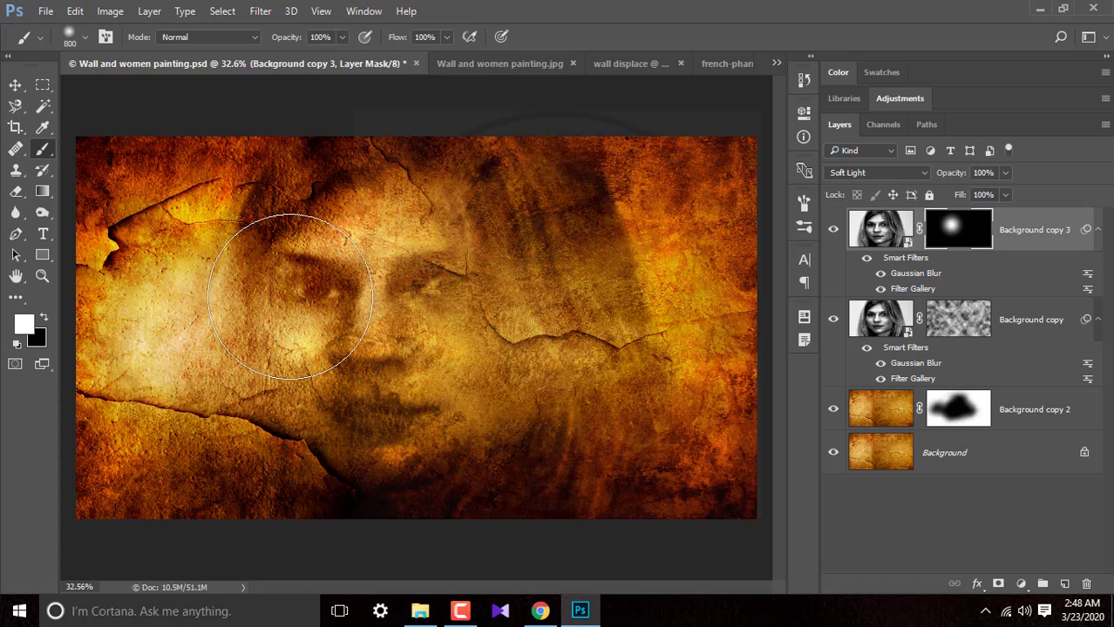
{"action": "key", "text": "ctrl+BackSpace"}
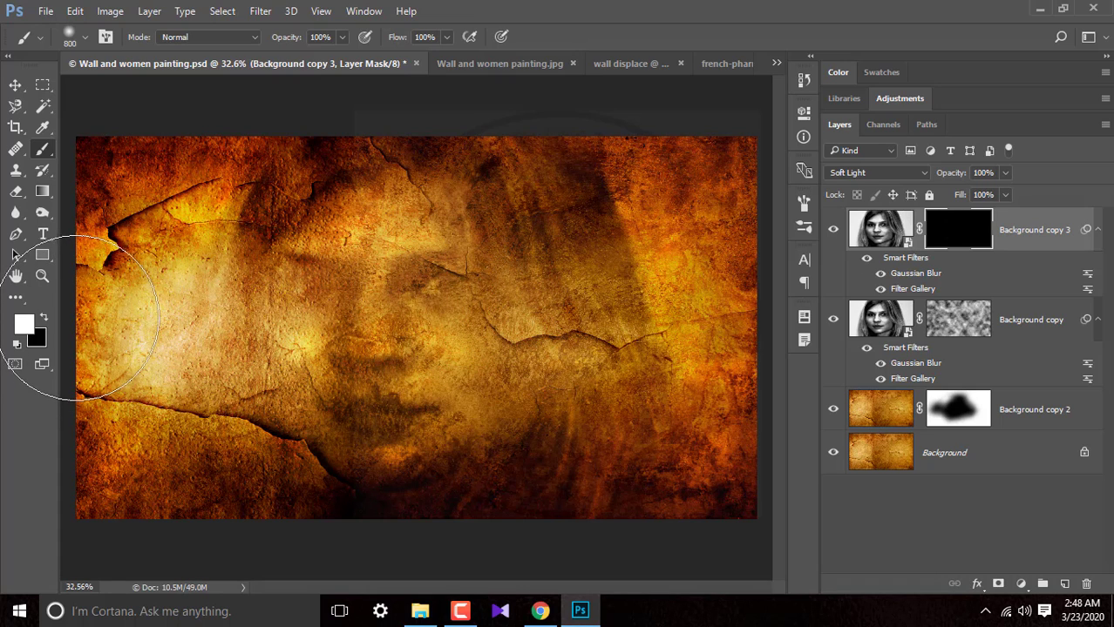
{"action": "left_click", "coordinate": [45, 319]}
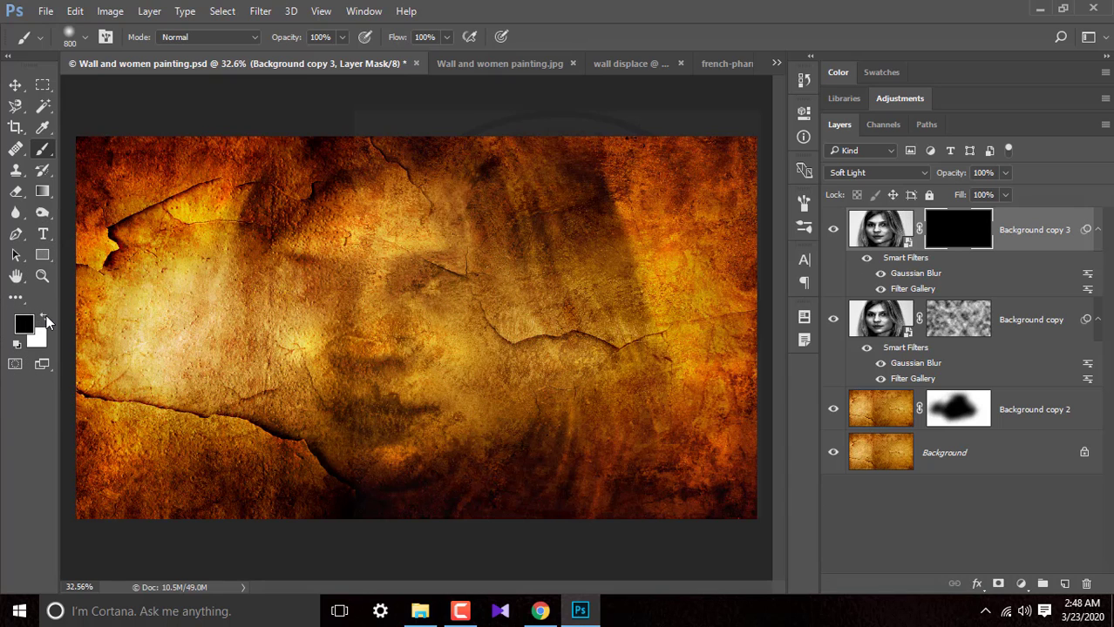
{"action": "left_click", "coordinate": [46, 320]}
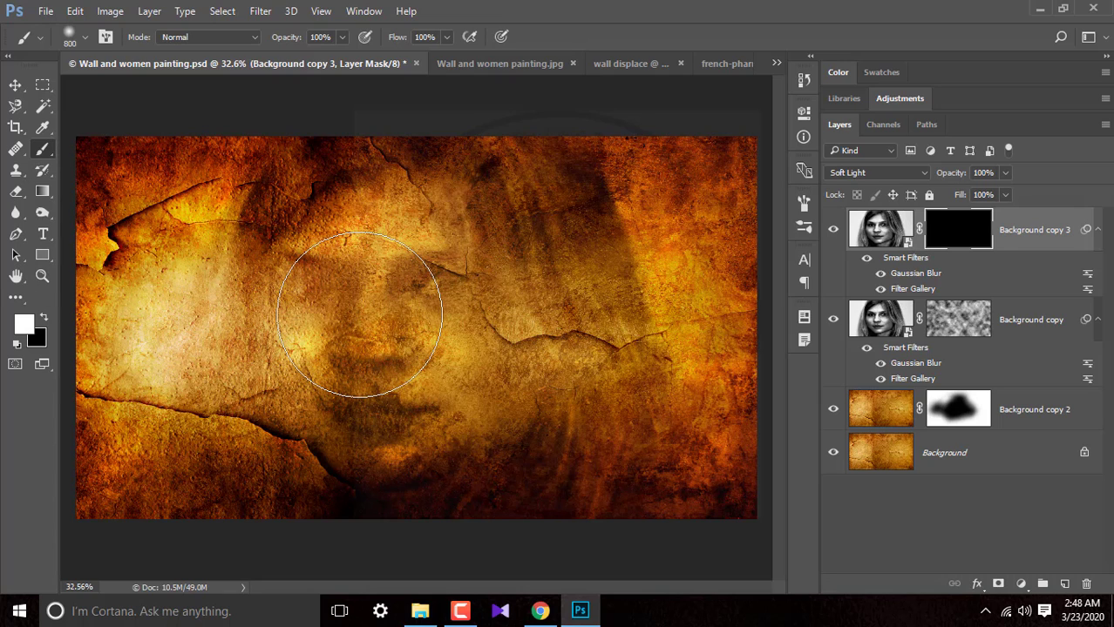
Step: Paint white with a smaller brush over the eyes, nose, cheeks, mouth and chin
{"action": "left_click_drag", "start_coordinate": [360, 316], "coordinate": [353, 353]}
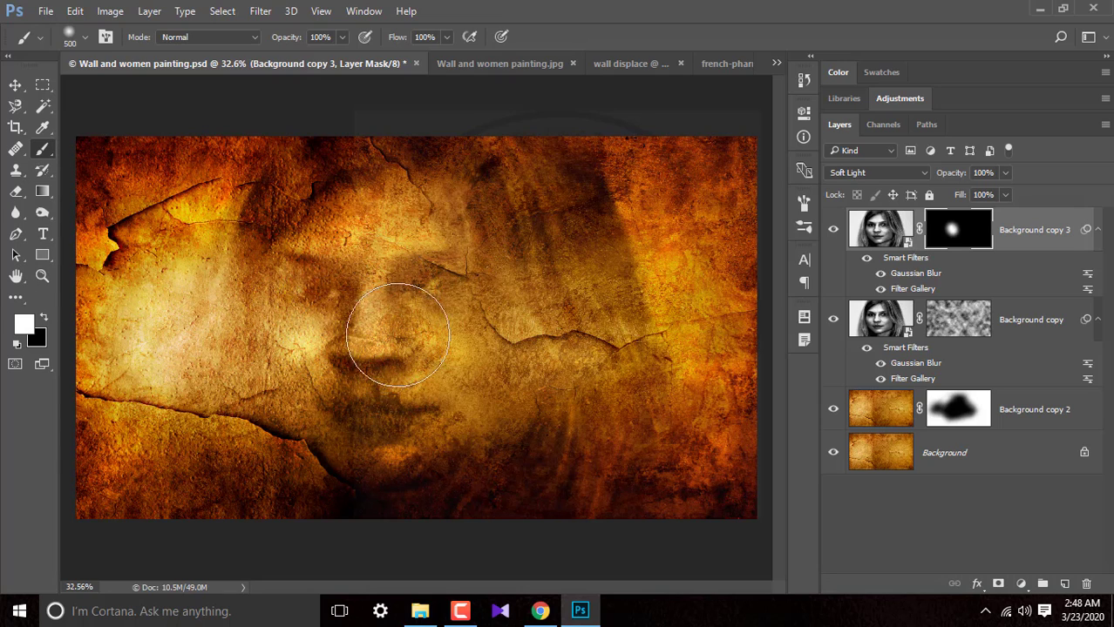
{"action": "key", "text": "bracketleft"}
{"action": "key", "text": "bracketleft"}
{"action": "key", "text": "bracketleft"}
{"action": "key", "text": "bracketleft"}
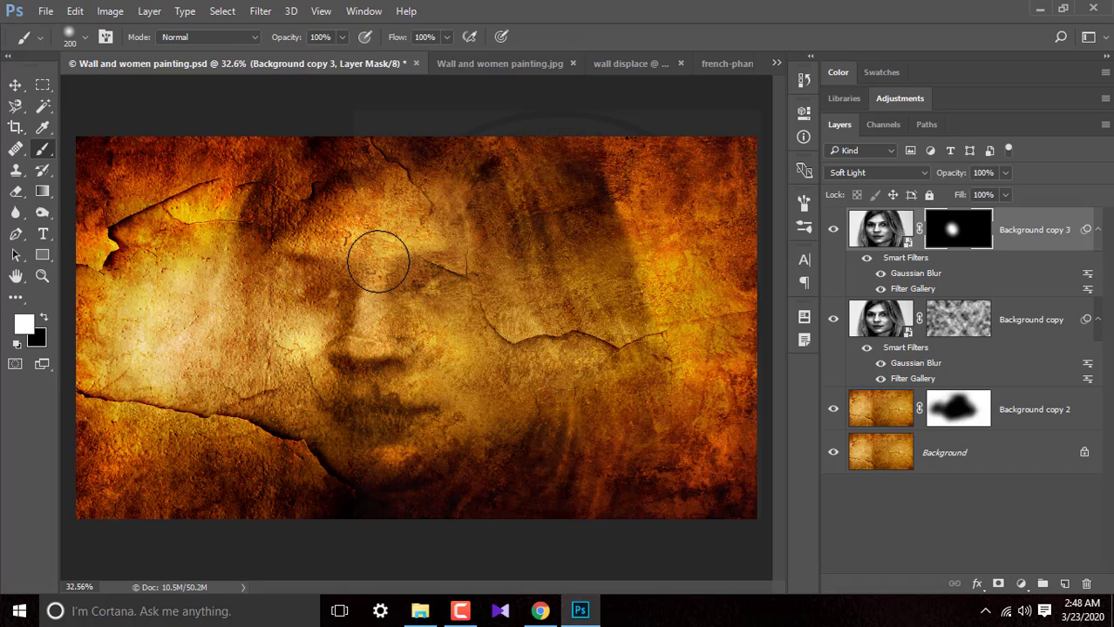
{"action": "mouse_move", "coordinate": [378, 262]}
{"action": "left_mouse_down"}
{"action": "mouse_move", "coordinate": [364, 304]}
{"action": "mouse_move", "coordinate": [373, 329]}
{"action": "left_mouse_up"}
{"action": "mouse_move", "coordinate": [353, 253]}
{"action": "left_mouse_down"}
{"action": "mouse_move", "coordinate": [347, 231]}
{"action": "mouse_move", "coordinate": [450, 257]}
{"action": "left_mouse_up"}
{"action": "left_click_drag", "start_coordinate": [419, 333], "coordinate": [441, 359]}
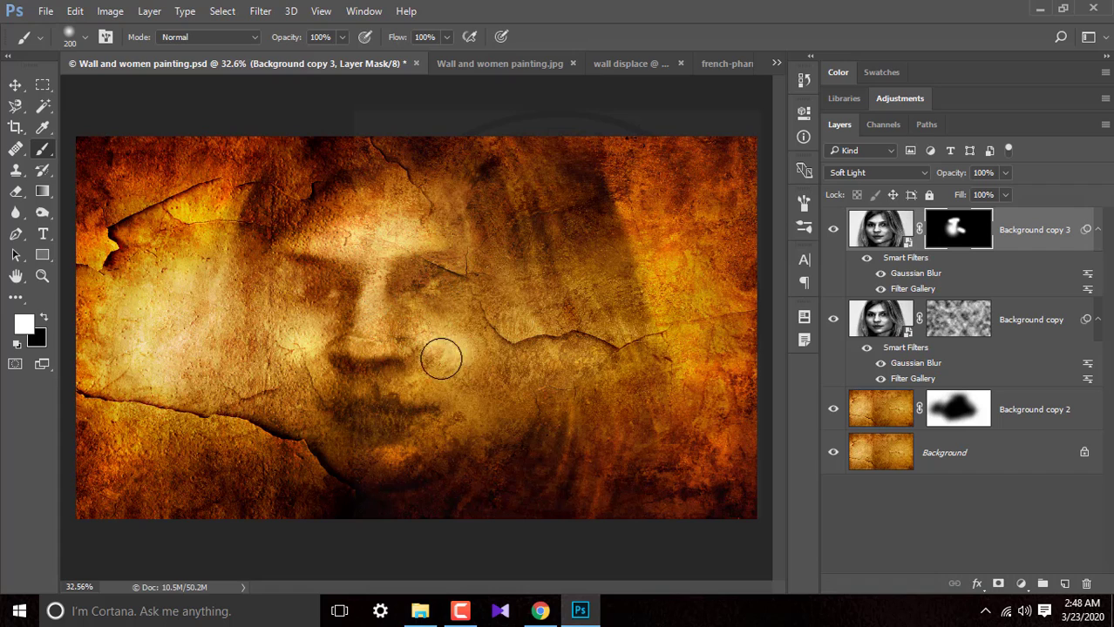
{"action": "mouse_move", "coordinate": [455, 405]}
{"action": "left_mouse_down"}
{"action": "mouse_move", "coordinate": [368, 453]}
{"action": "mouse_move", "coordinate": [410, 436]}
{"action": "mouse_move", "coordinate": [348, 454]}
{"action": "left_mouse_up"}
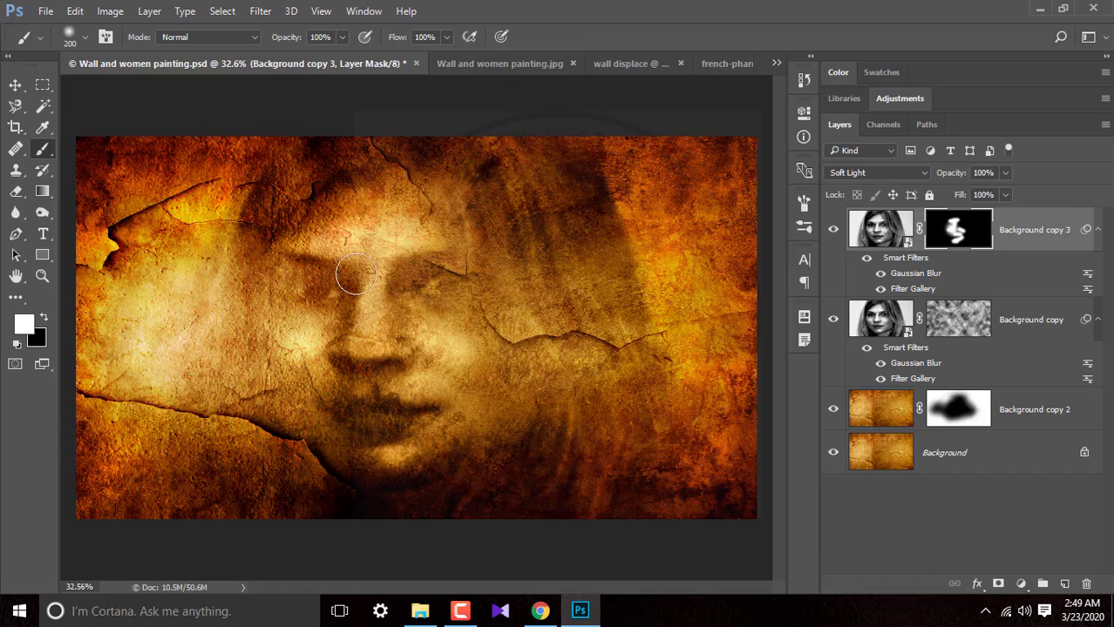
{"action": "mouse_move", "coordinate": [258, 308]}
{"action": "left_mouse_down"}
{"action": "mouse_move", "coordinate": [286, 323]}
{"action": "mouse_move", "coordinate": [298, 381]}
{"action": "mouse_move", "coordinate": [273, 349]}
{"action": "mouse_move", "coordinate": [276, 315]}
{"action": "left_mouse_up"}
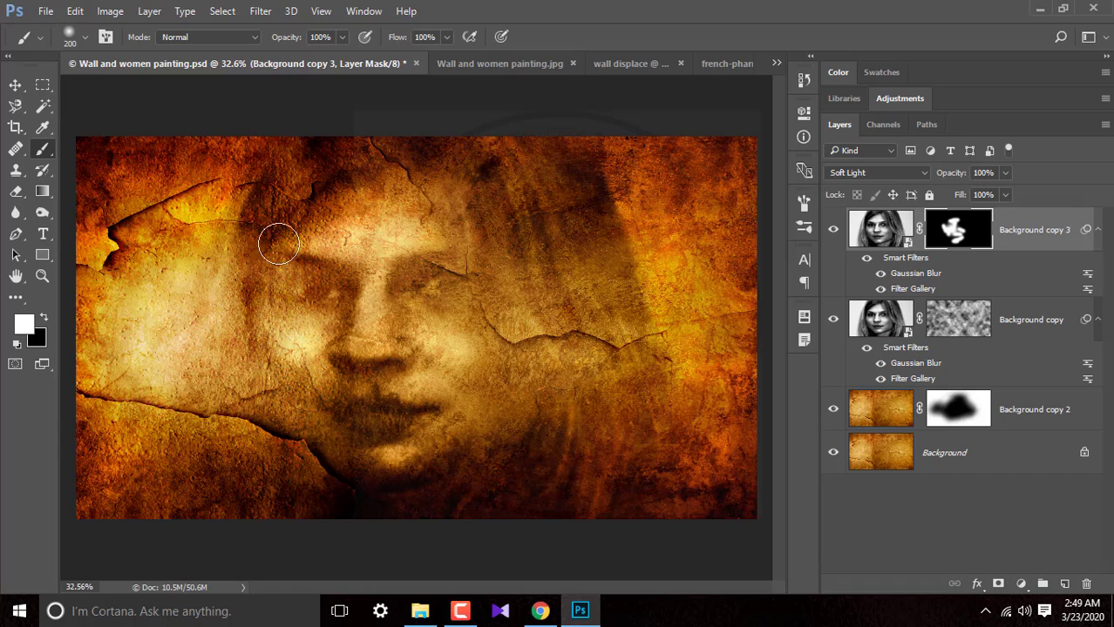
{"action": "mouse_move", "coordinate": [278, 243]}
{"action": "left_mouse_down"}
{"action": "mouse_move", "coordinate": [257, 287]}
{"action": "mouse_move", "coordinate": [339, 253]}
{"action": "left_mouse_up"}
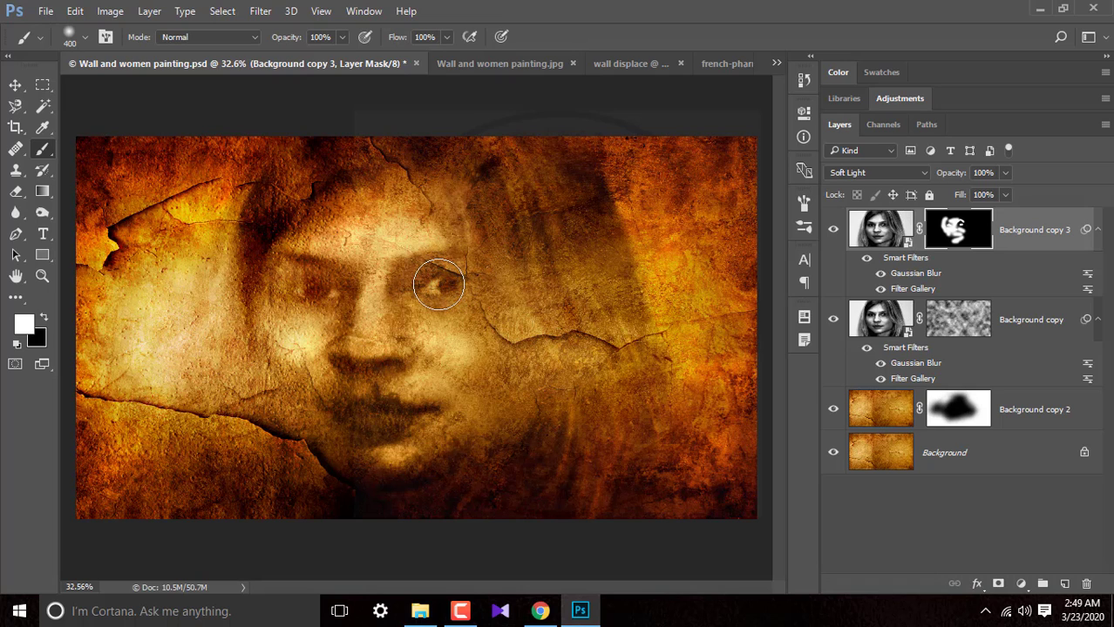
Step: Enlarge the brush to 500 px and paint white over the eyes and face on the Background copy 3 mask
{"action": "key", "text": "bracketright"}
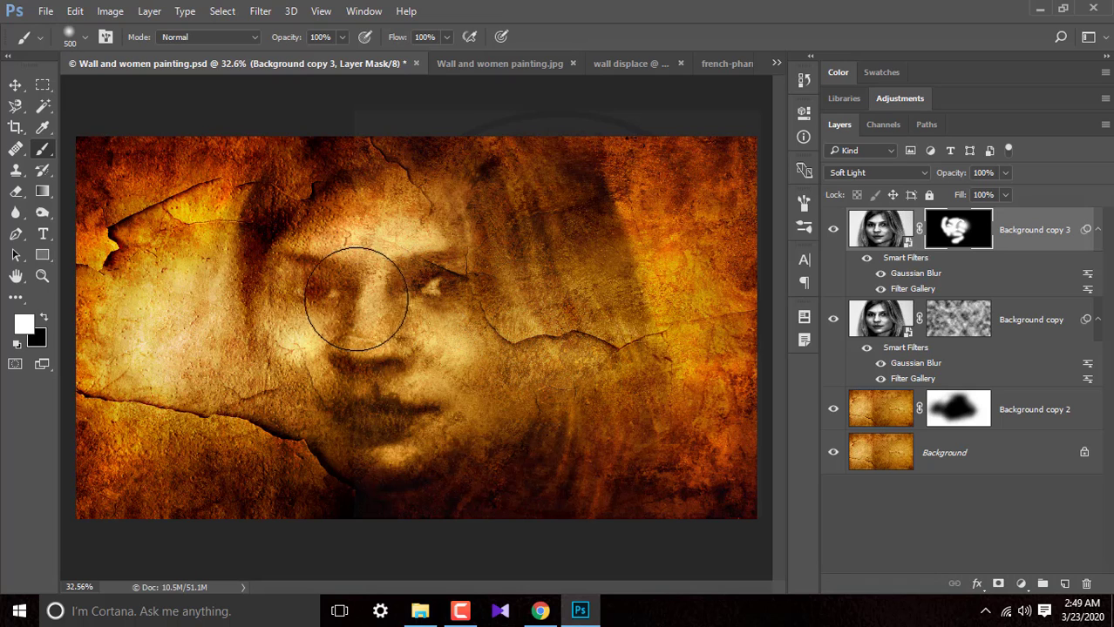
{"action": "mouse_move", "coordinate": [356, 299]}
{"action": "left_mouse_down"}
{"action": "mouse_move", "coordinate": [293, 257]}
{"action": "mouse_move", "coordinate": [324, 335]}
{"action": "mouse_move", "coordinate": [373, 249]}
{"action": "mouse_move", "coordinate": [388, 277]}
{"action": "mouse_move", "coordinate": [454, 296]}
{"action": "mouse_move", "coordinate": [534, 373]}
{"action": "mouse_move", "coordinate": [472, 324]}
{"action": "mouse_move", "coordinate": [481, 232]}
{"action": "mouse_move", "coordinate": [460, 179]}
{"action": "mouse_move", "coordinate": [542, 303]}
{"action": "mouse_move", "coordinate": [547, 256]}
{"action": "mouse_move", "coordinate": [578, 430]}
{"action": "mouse_move", "coordinate": [423, 162]}
{"action": "mouse_move", "coordinate": [270, 287]}
{"action": "mouse_move", "coordinate": [298, 412]}
{"action": "mouse_move", "coordinate": [507, 405]}
{"action": "mouse_move", "coordinate": [467, 443]}
{"action": "mouse_move", "coordinate": [405, 406]}
{"action": "mouse_move", "coordinate": [367, 406]}
{"action": "mouse_move", "coordinate": [366, 394]}
{"action": "mouse_move", "coordinate": [497, 398]}
{"action": "mouse_move", "coordinate": [550, 354]}
{"action": "mouse_move", "coordinate": [529, 322]}
{"action": "mouse_move", "coordinate": [408, 400]}
{"action": "left_mouse_up"}
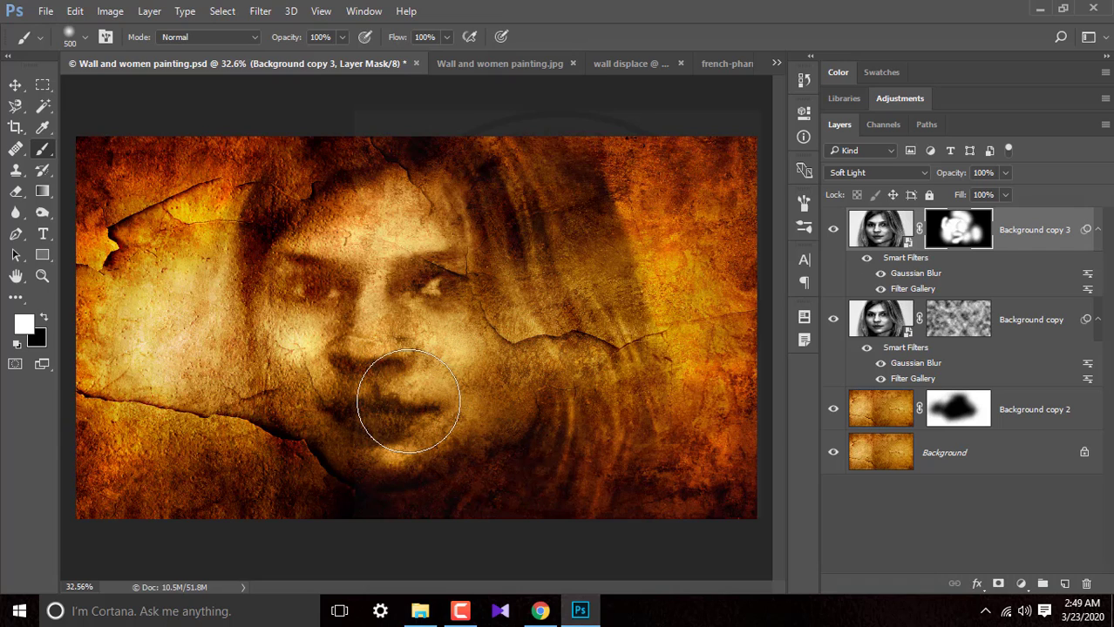
Step: Paint black on the mask to fade the cheek, face edges and left-eye area into the wall
{"action": "left_click", "coordinate": [45, 318]}
{"action": "mouse_move", "coordinate": [423, 404]}
{"action": "left_mouse_down"}
{"action": "mouse_move", "coordinate": [489, 439]}
{"action": "mouse_move", "coordinate": [518, 313]}
{"action": "mouse_move", "coordinate": [509, 186]}
{"action": "left_mouse_up"}
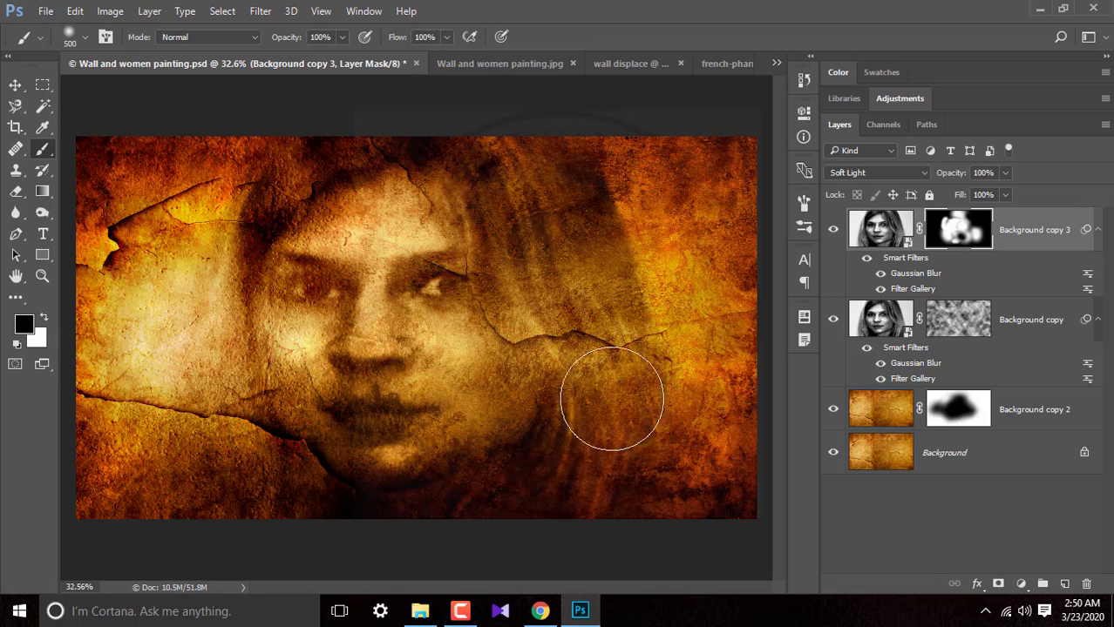
{"action": "mouse_move", "coordinate": [361, 173]}
{"action": "left_mouse_down"}
{"action": "mouse_move", "coordinate": [224, 149]}
{"action": "mouse_move", "coordinate": [178, 308]}
{"action": "mouse_move", "coordinate": [212, 424]}
{"action": "mouse_move", "coordinate": [207, 357]}
{"action": "left_mouse_up"}
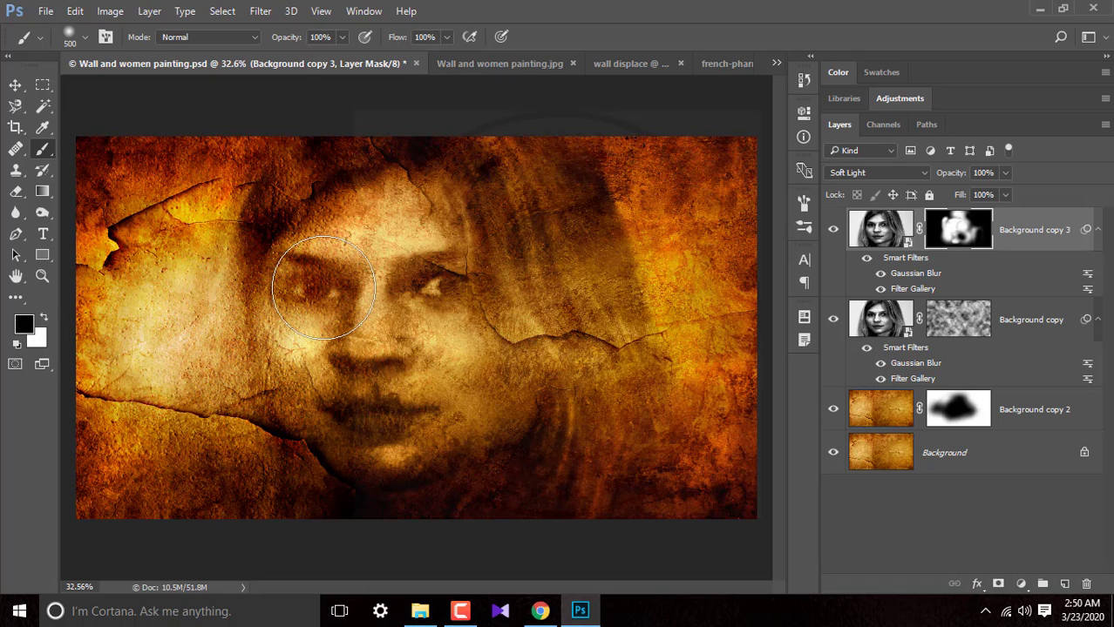
{"action": "left_click_drag", "start_coordinate": [318, 275], "coordinate": [279, 262]}
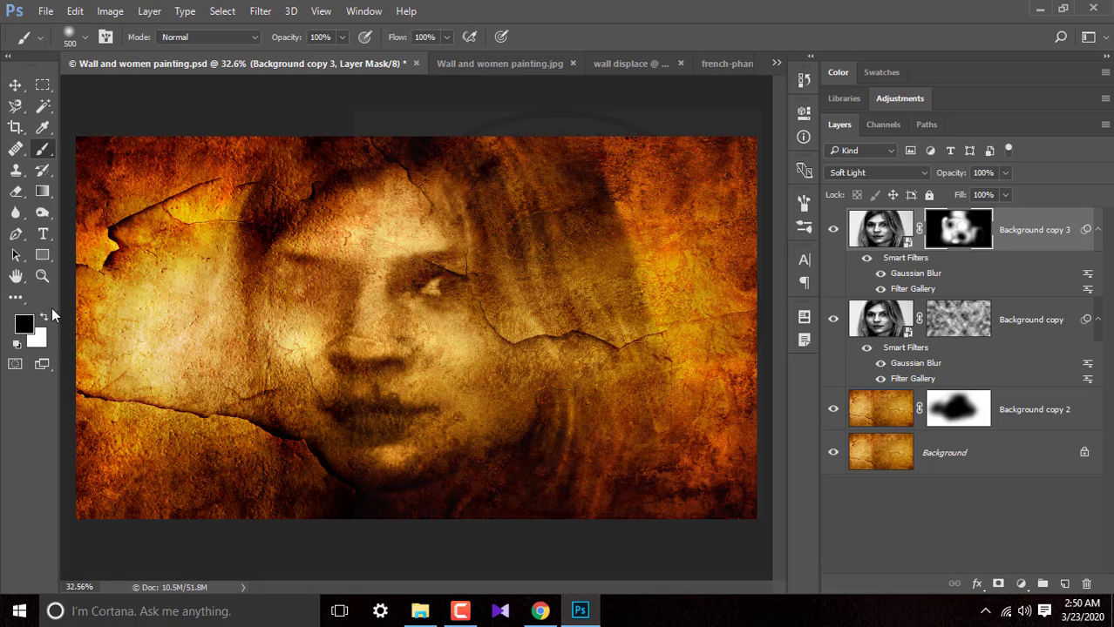
Step: Restore the left eye with white paint, then zoom in and view the artwork full screen
{"action": "left_click", "coordinate": [44, 317]}
{"action": "mouse_move", "coordinate": [303, 285]}
{"action": "left_mouse_down"}
{"action": "mouse_move", "coordinate": [338, 281]}
{"action": "mouse_move", "coordinate": [298, 345]}
{"action": "mouse_move", "coordinate": [385, 249]}
{"action": "mouse_move", "coordinate": [452, 254]}
{"action": "mouse_move", "coordinate": [447, 311]}
{"action": "mouse_move", "coordinate": [361, 398]}
{"action": "mouse_move", "coordinate": [524, 364]}
{"action": "mouse_move", "coordinate": [555, 375]}
{"action": "left_mouse_up"}
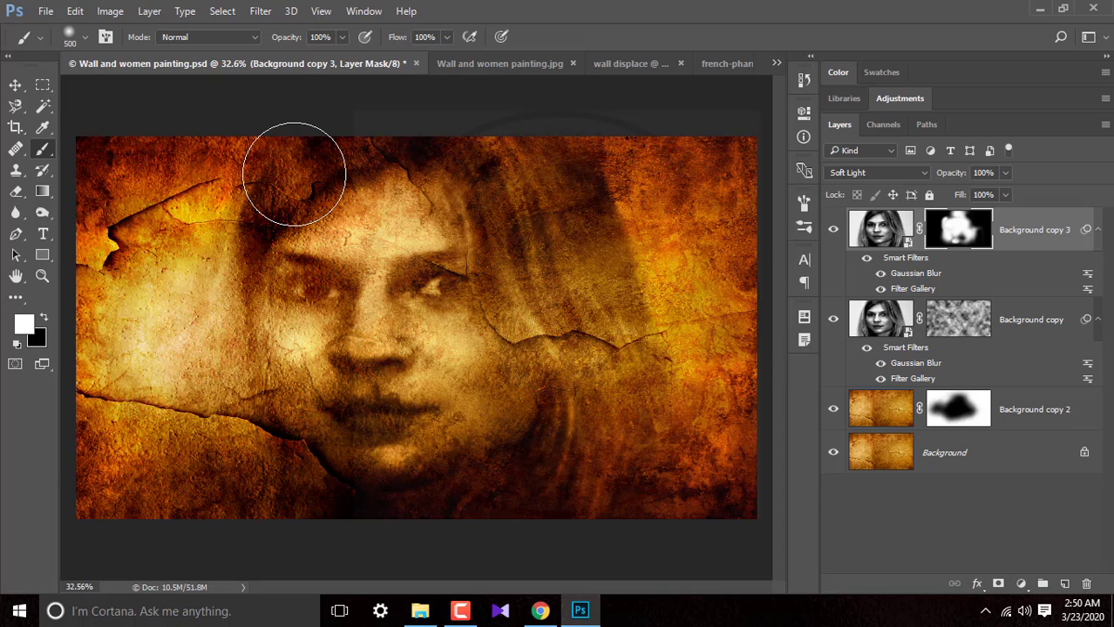
{"action": "key", "text": "ctrl+plus"}
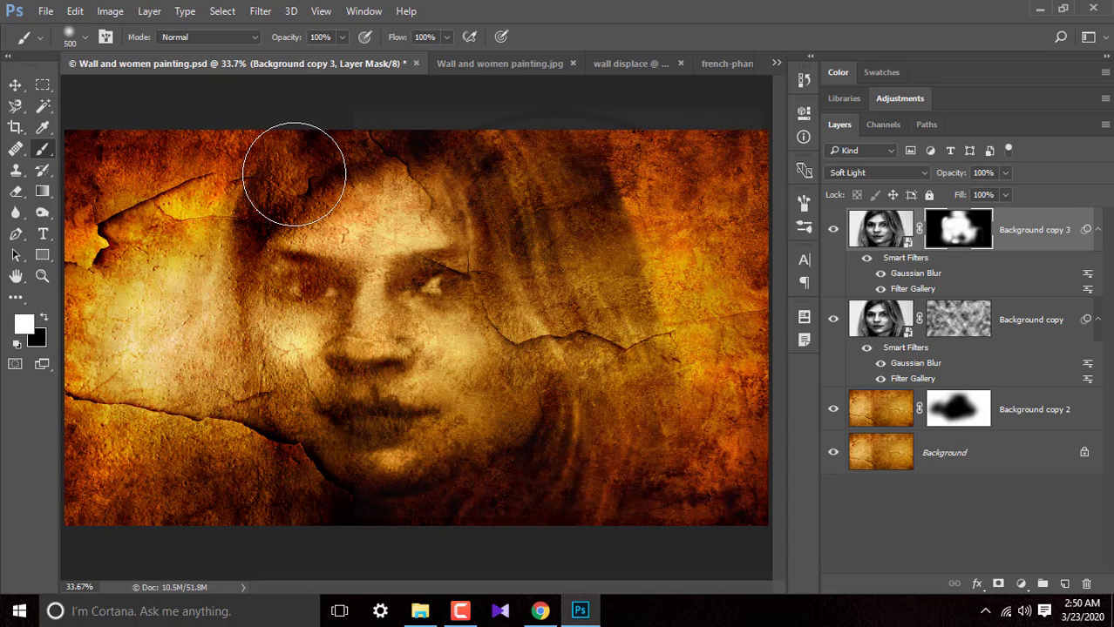
{"action": "key", "text": "f"}
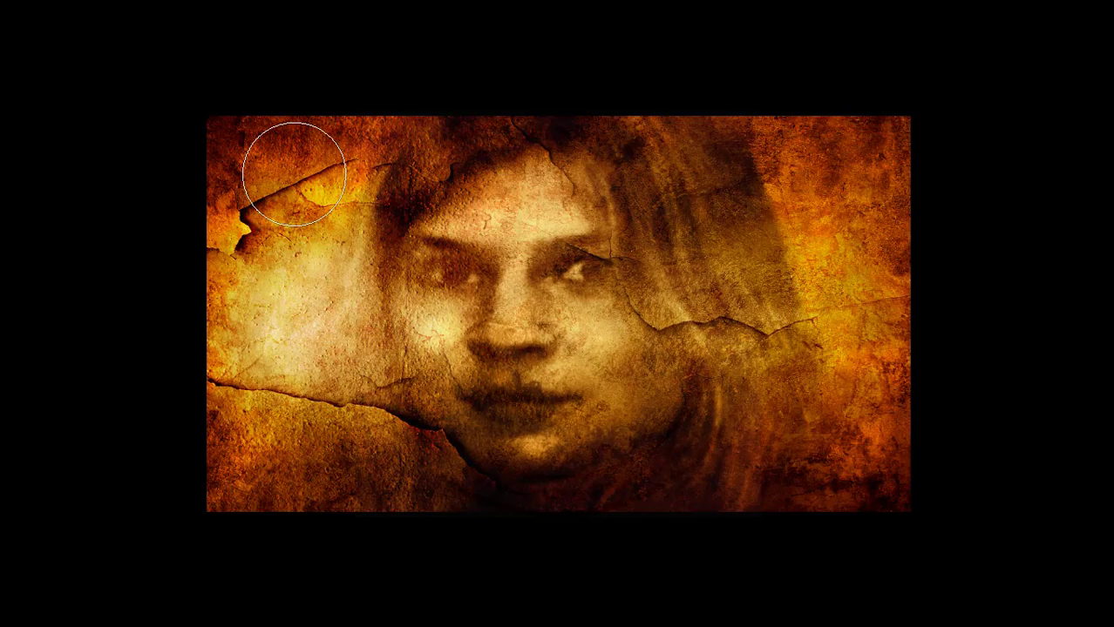
Step: Zoom in closer on the finished wall-painting face in full-screen mode
{"action": "key", "text": "ctrl+plus"}
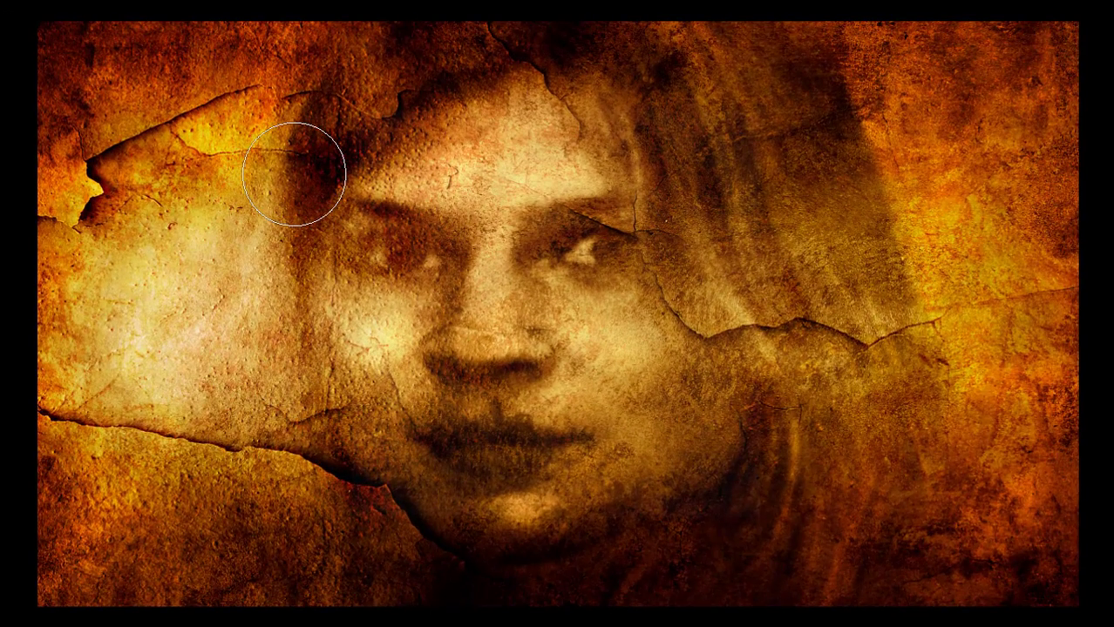